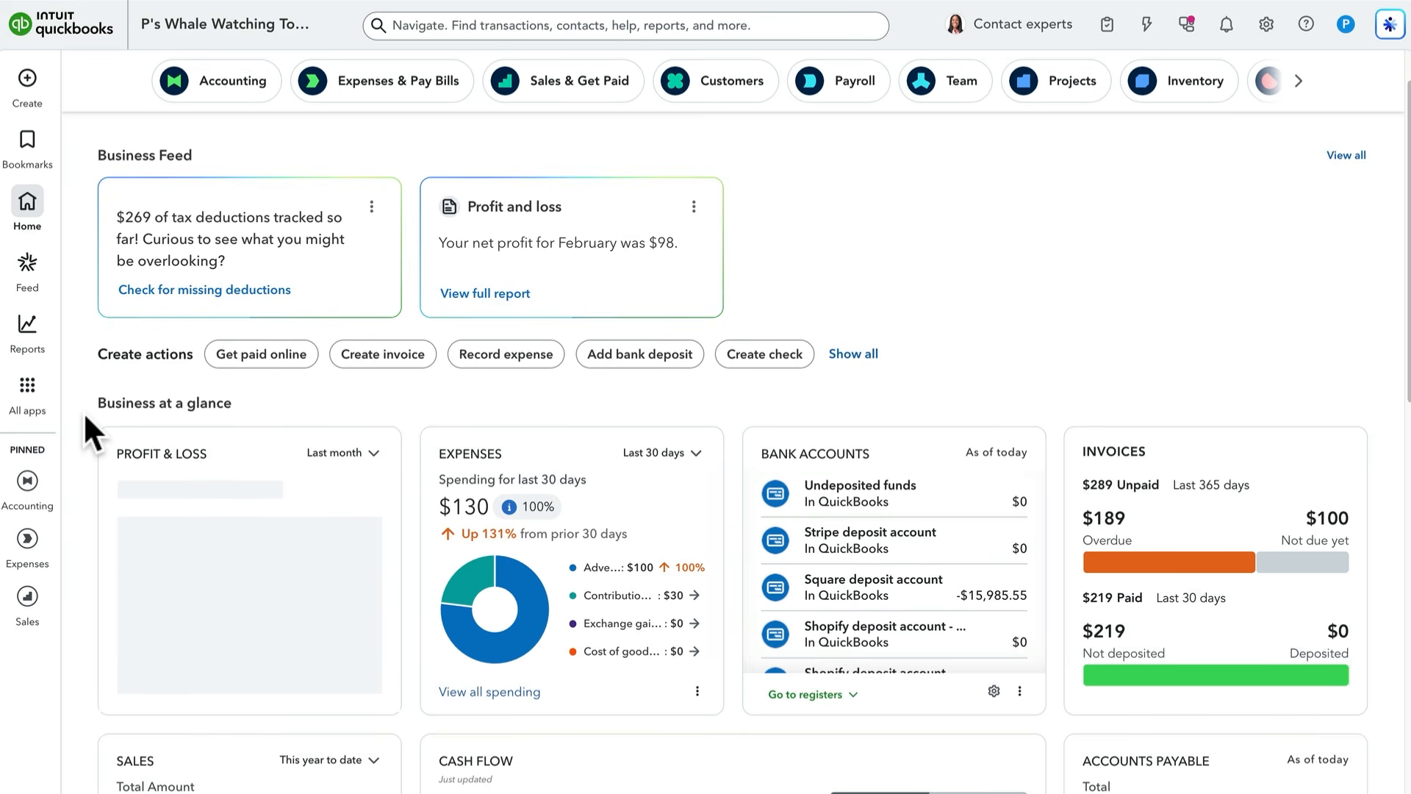
Step: Open the Revenue Recognition feature in the accounting section and get started with it
left_click(33, 391)
mouse_move(215, 422)
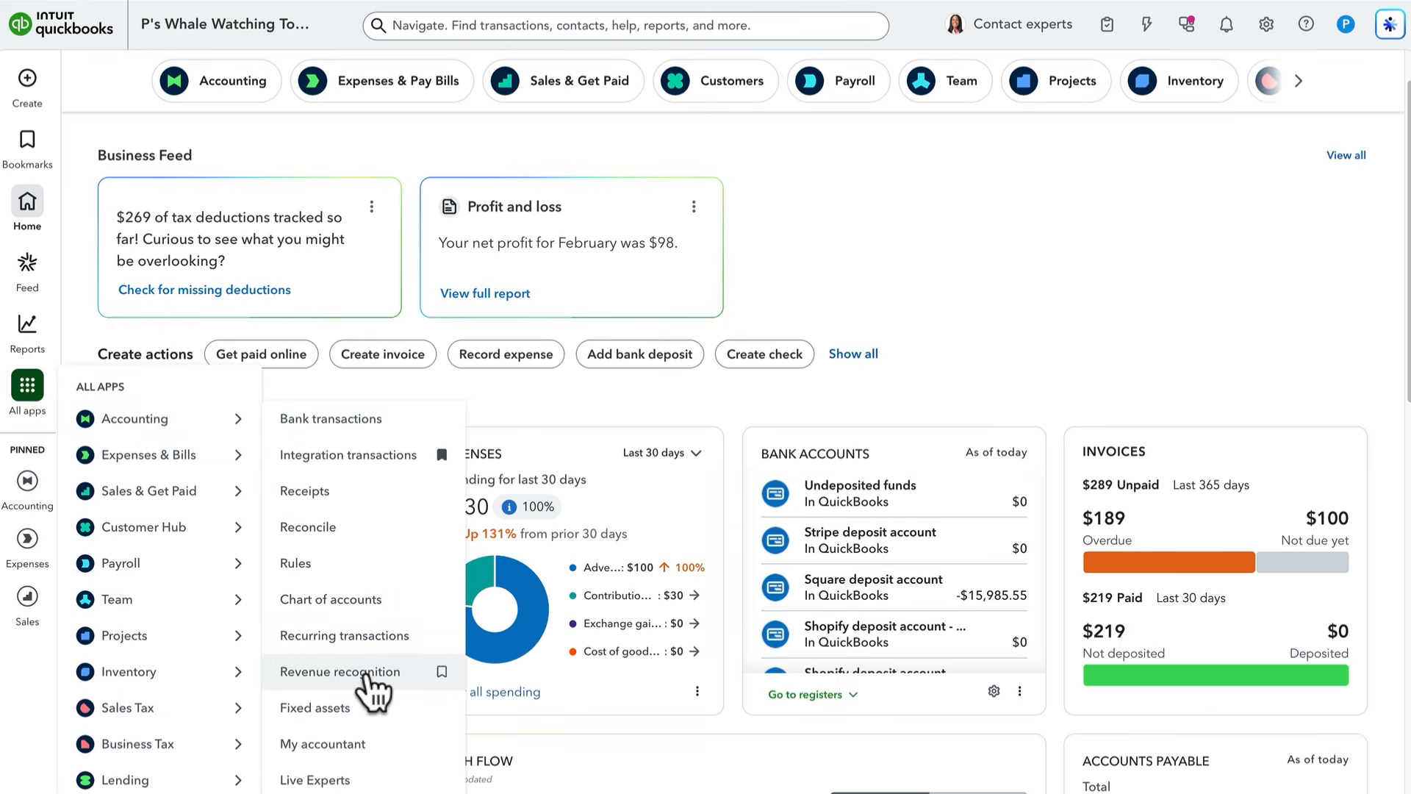
left_click(371, 680)
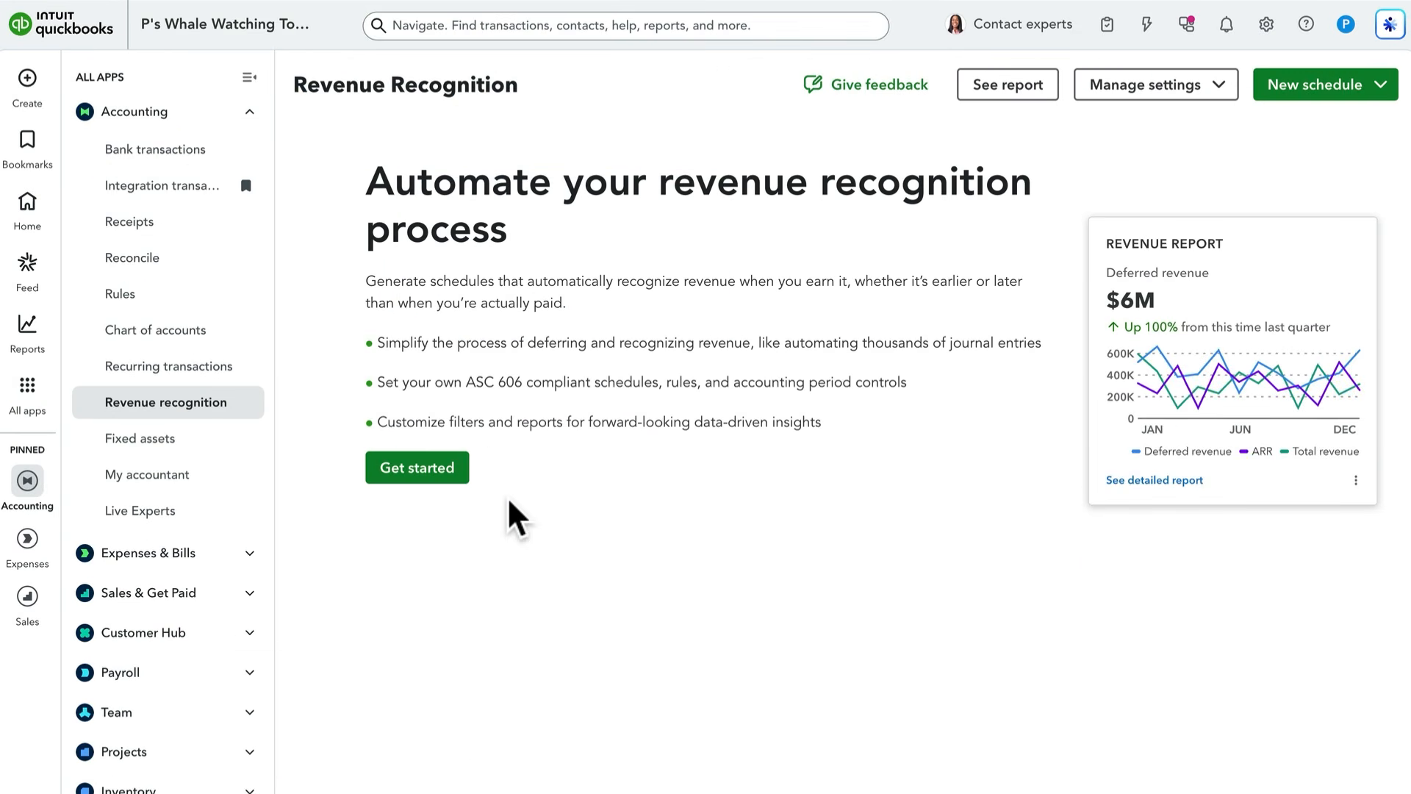
left_click(454, 473)
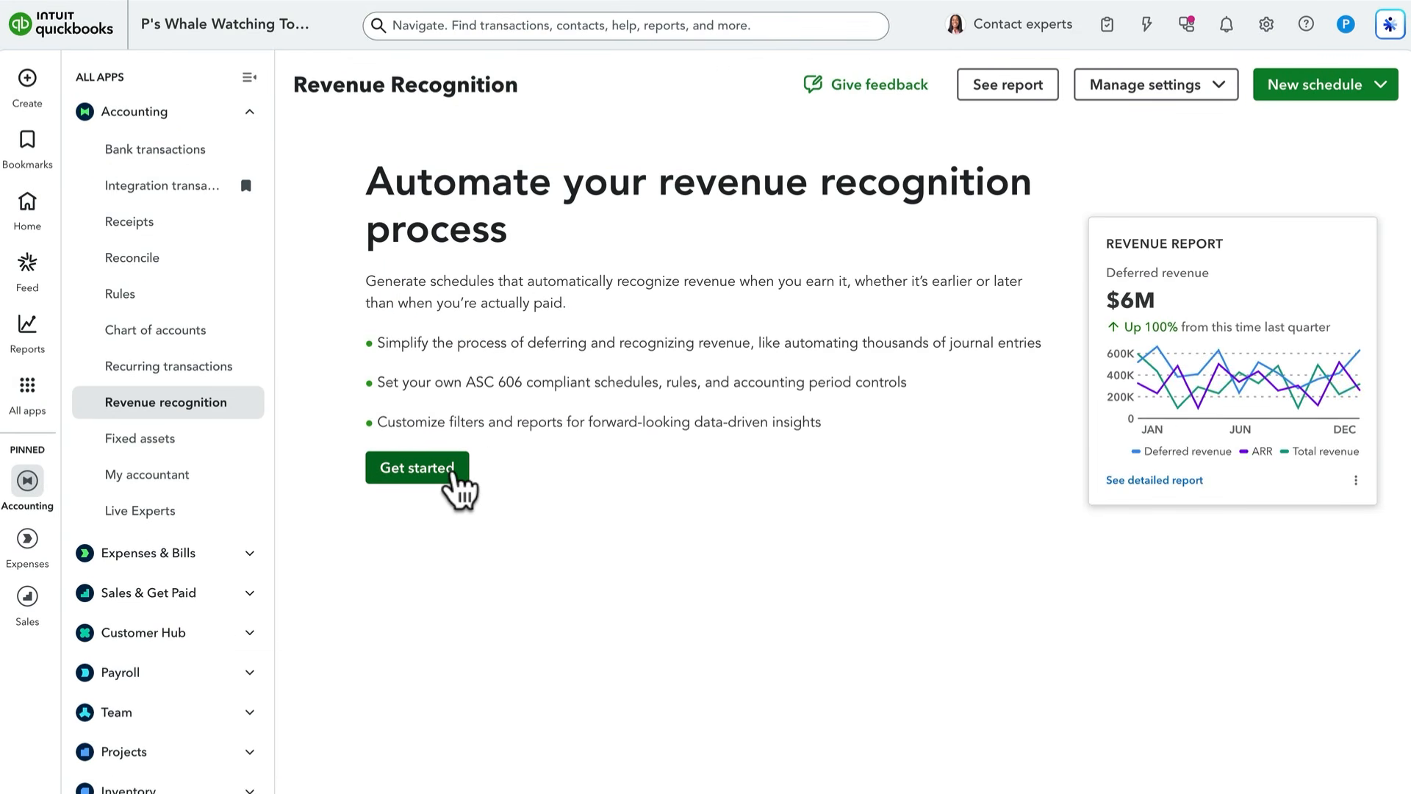
Step: Start a new revenue recognition template and name it "Recognition Template"
left_click(1211, 91)
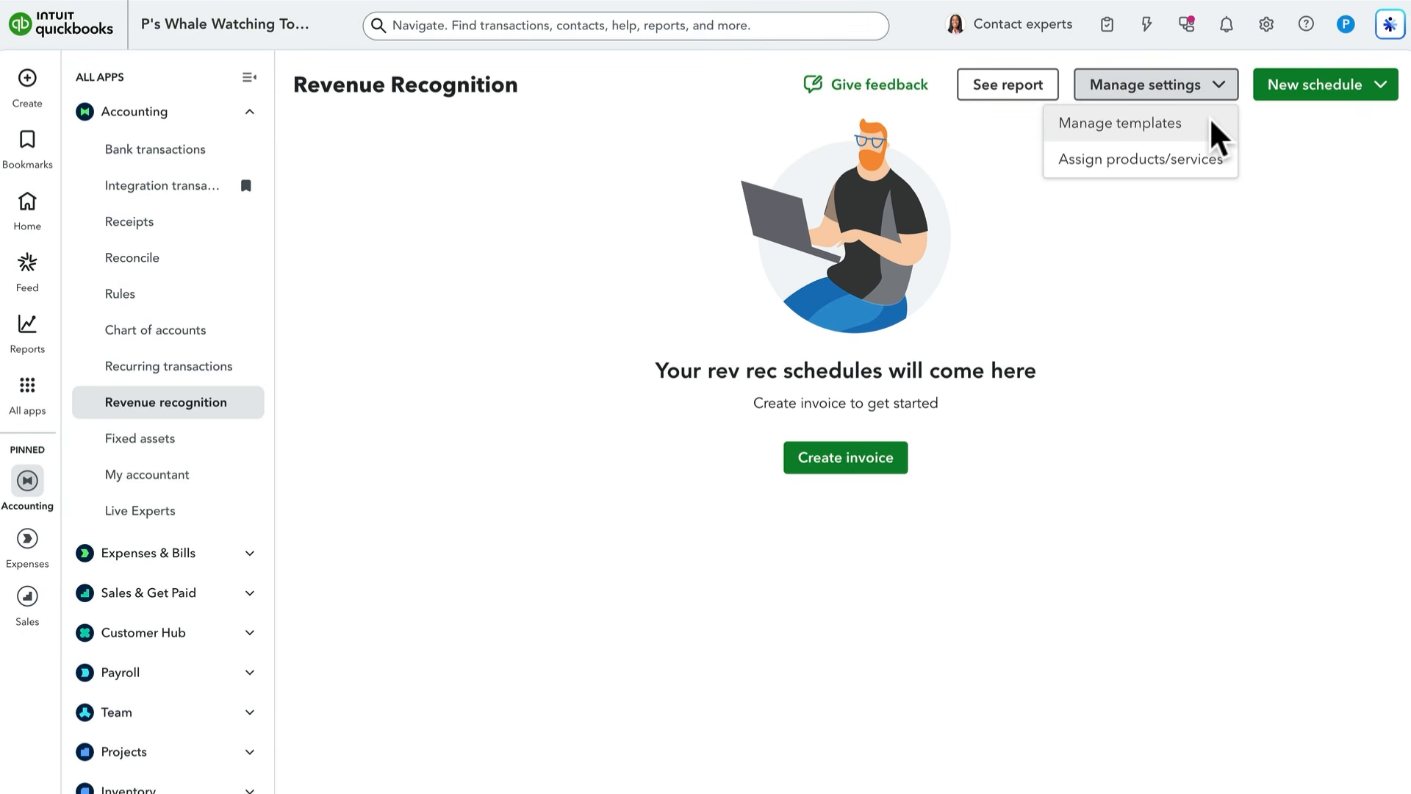
left_click(1210, 120)
left_click(1272, 176)
left_click(1305, 171)
type("Recognition Template")
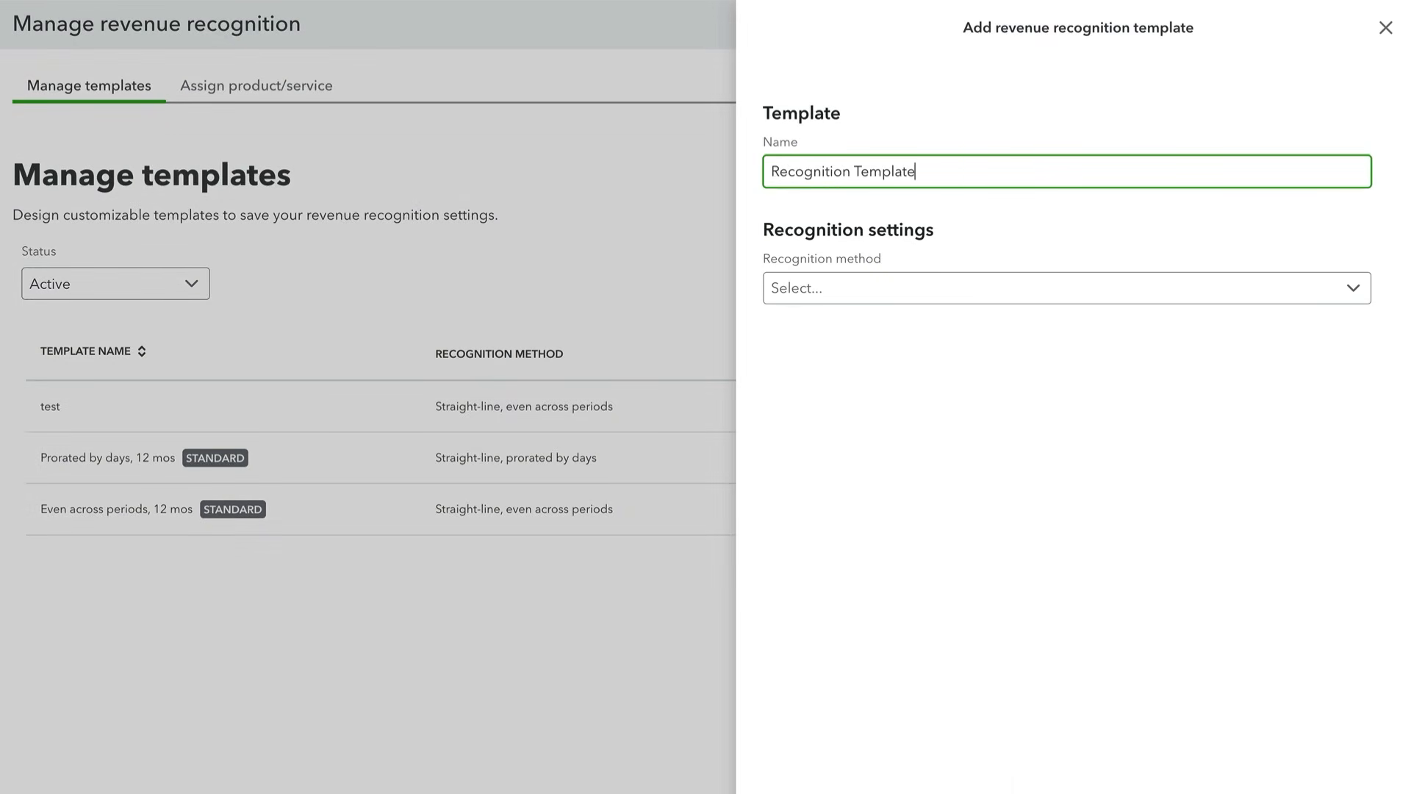
Step: Set the template's method to "Straight-line, even across periods" with monthly frequency and a 6-month recognition period, and save it
left_click(1248, 285)
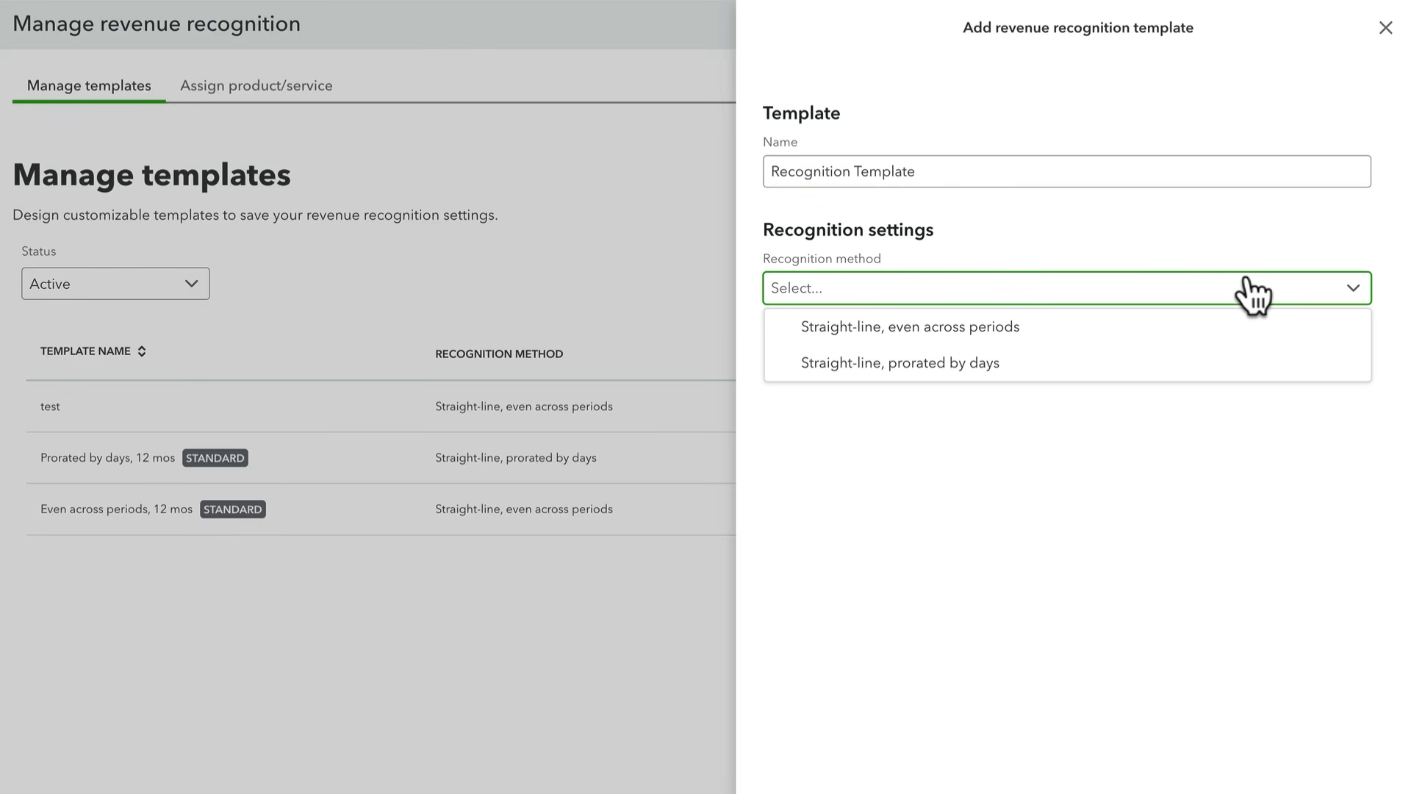
left_click(1244, 317)
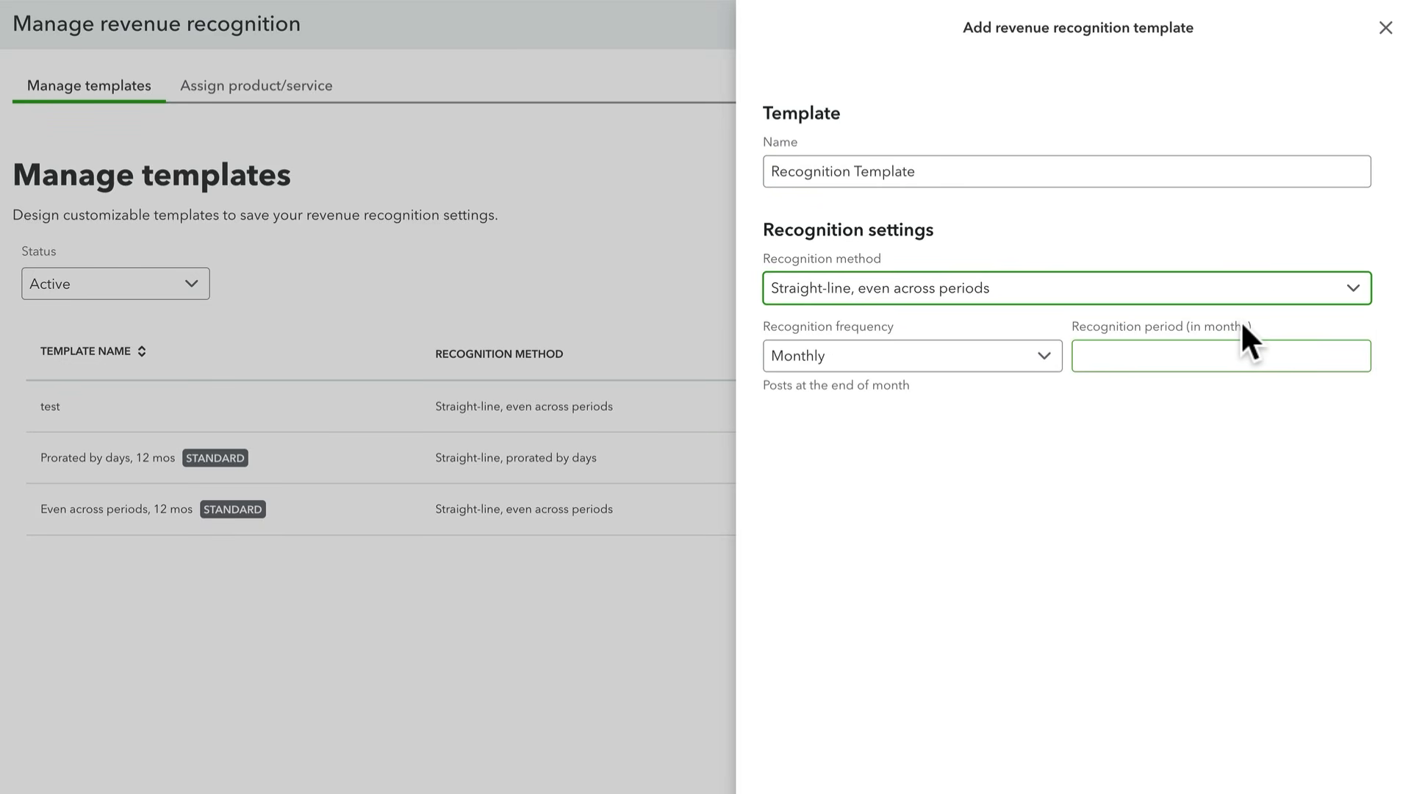
left_click(1052, 359)
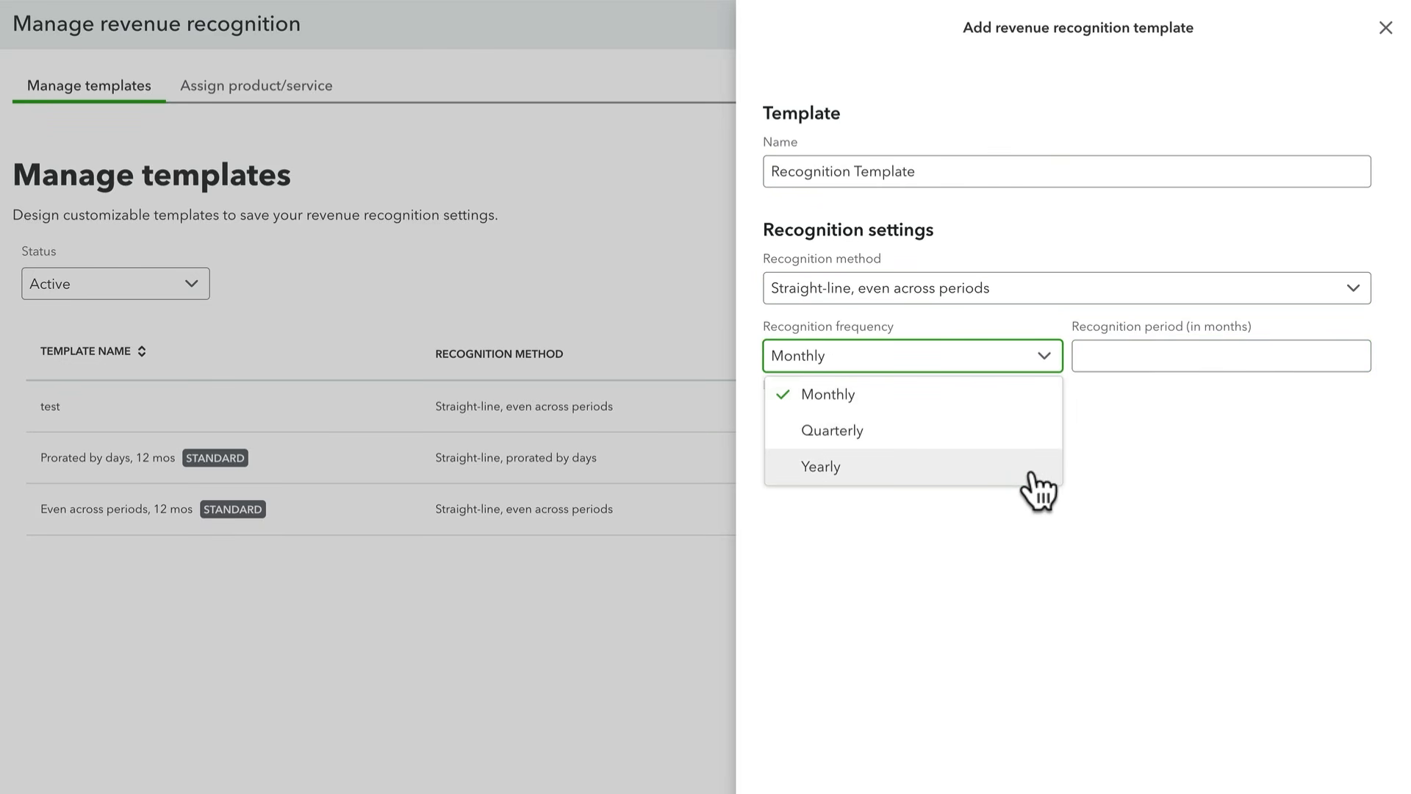
left_click(1090, 354)
type("6")
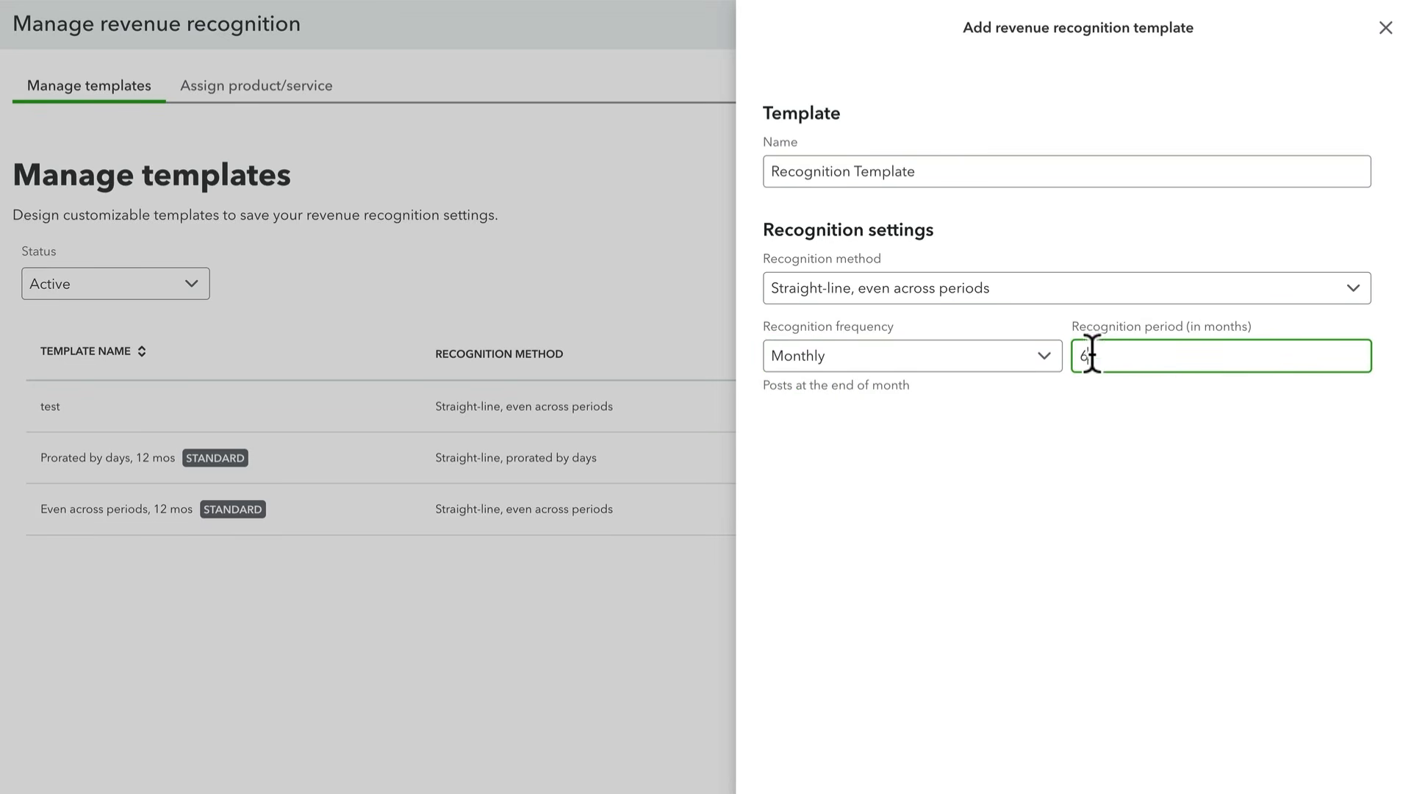
left_click(1109, 409)
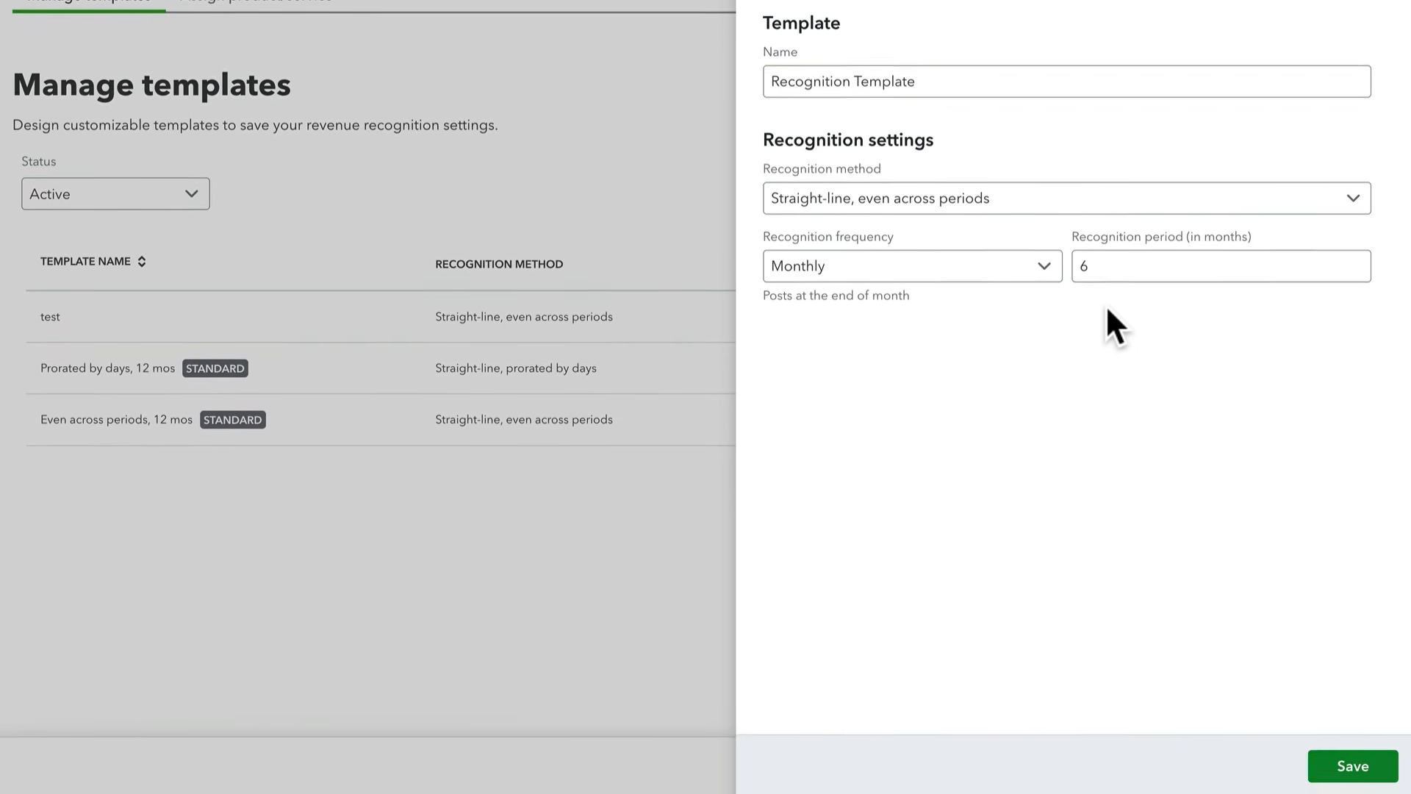
left_click(1320, 750)
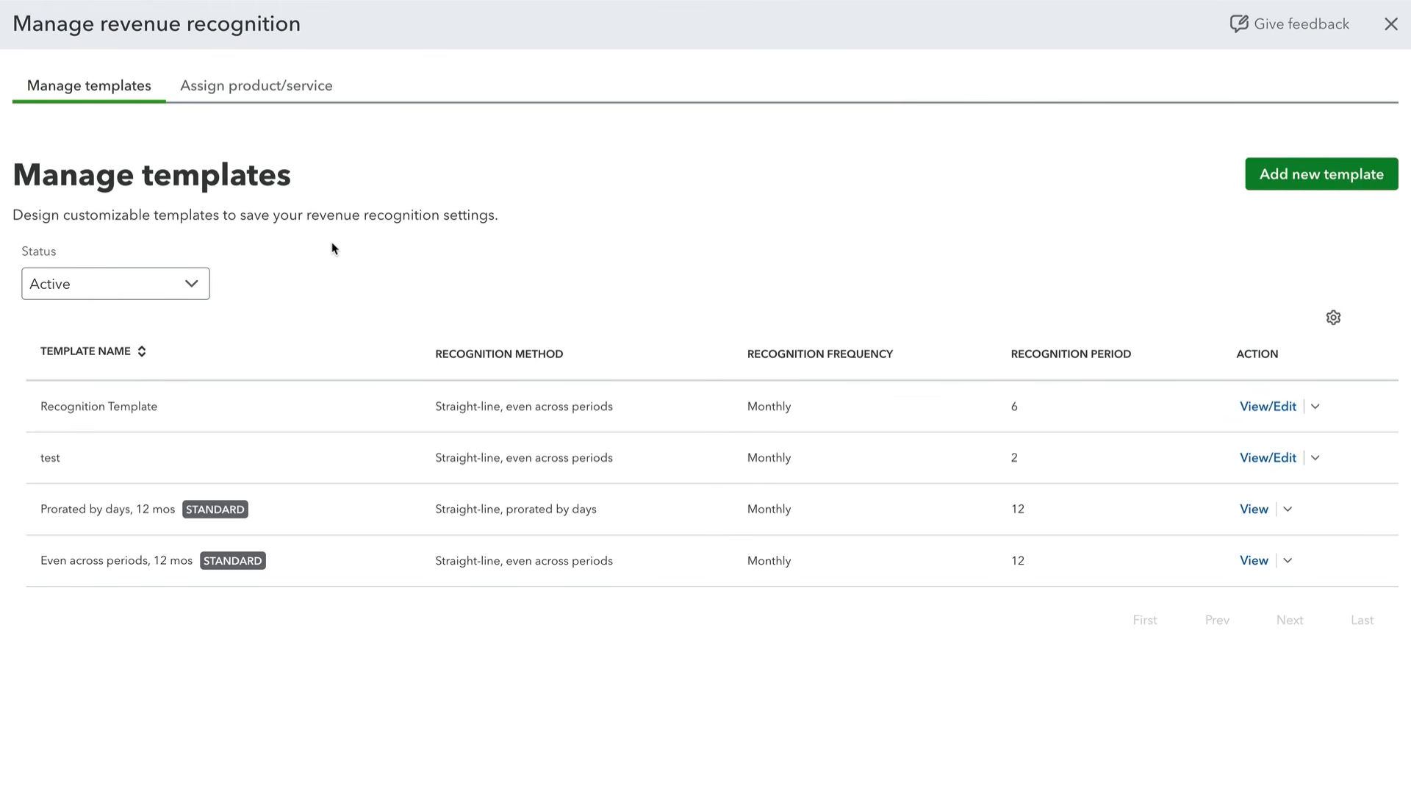
Step: Start assigning a template to products/services and select Wix Shipping Item as the product
left_click(298, 92)
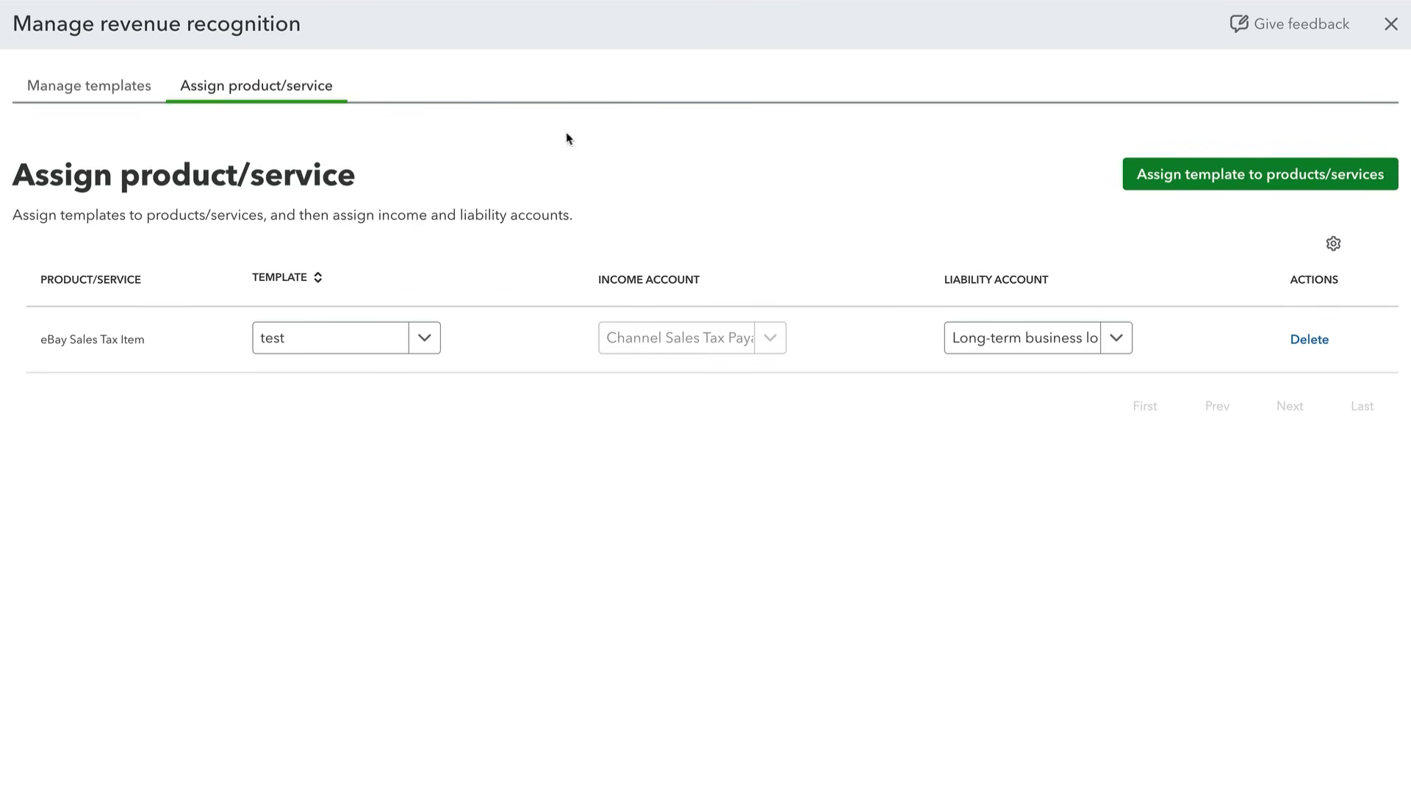
left_click(1139, 175)
left_click(1224, 118)
scroll(1162, 361, "down", 1)
left_click(1125, 454)
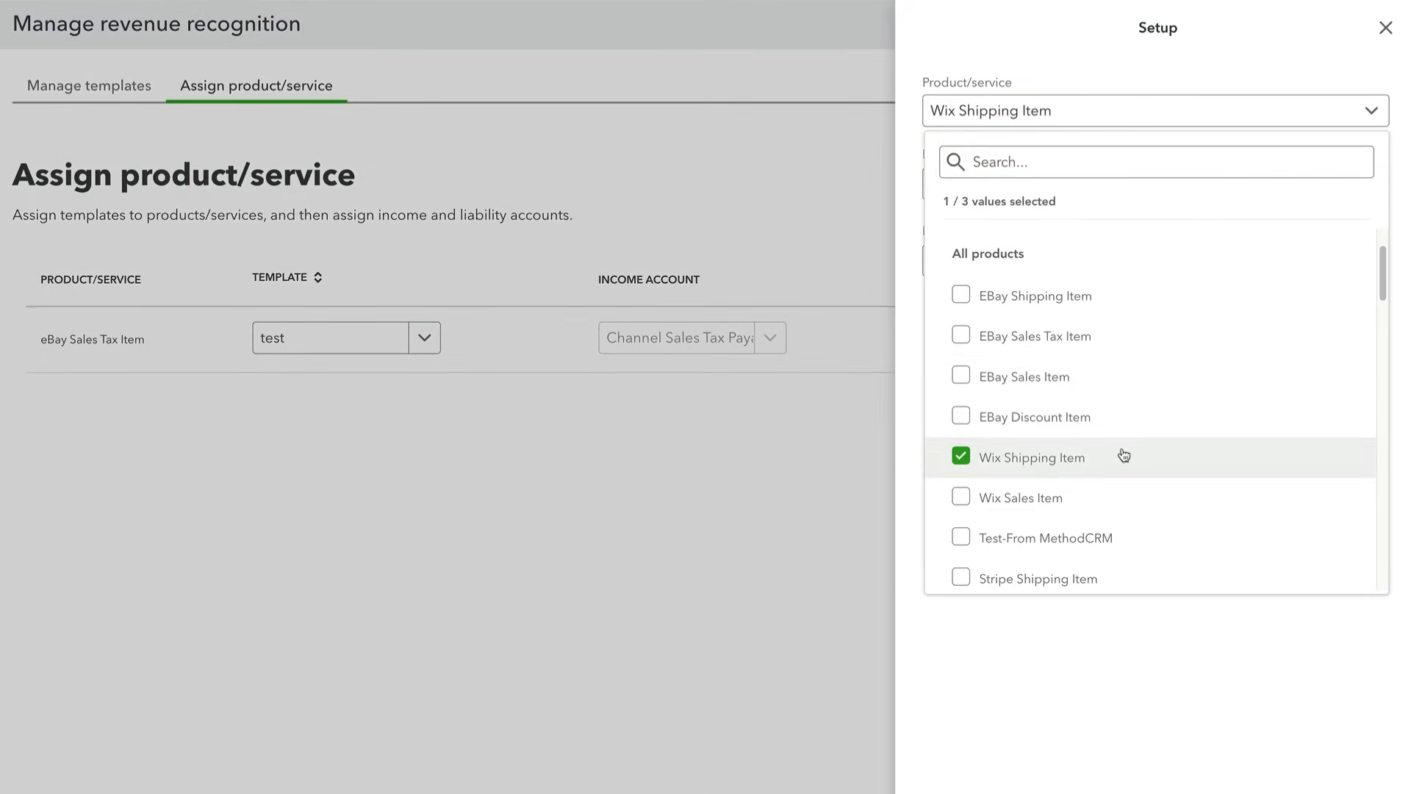
left_click(902, 426)
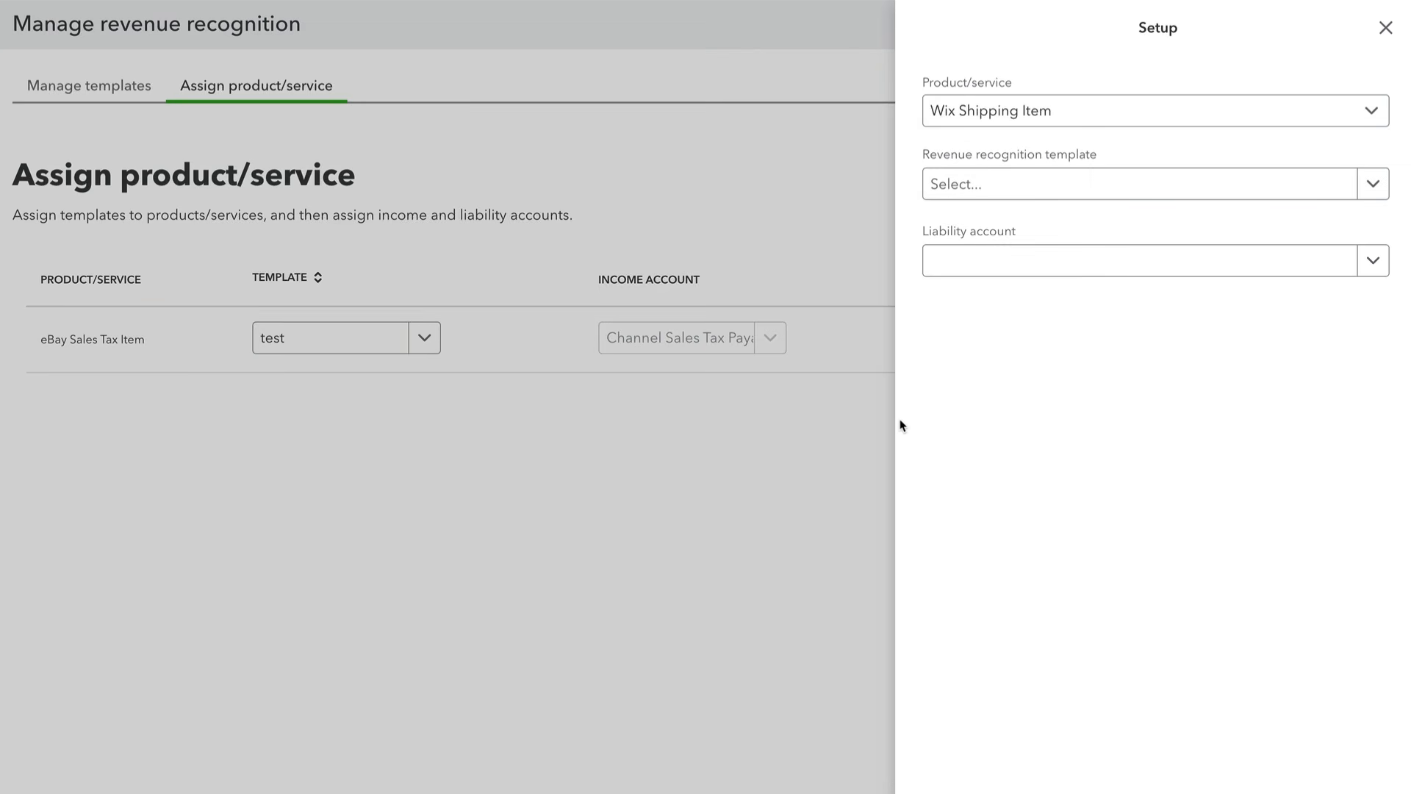
Step: Assign Recognition Template and the Channel Loan Payable liability account to the selected product, and save the setup
left_click(986, 186)
left_click(1072, 222)
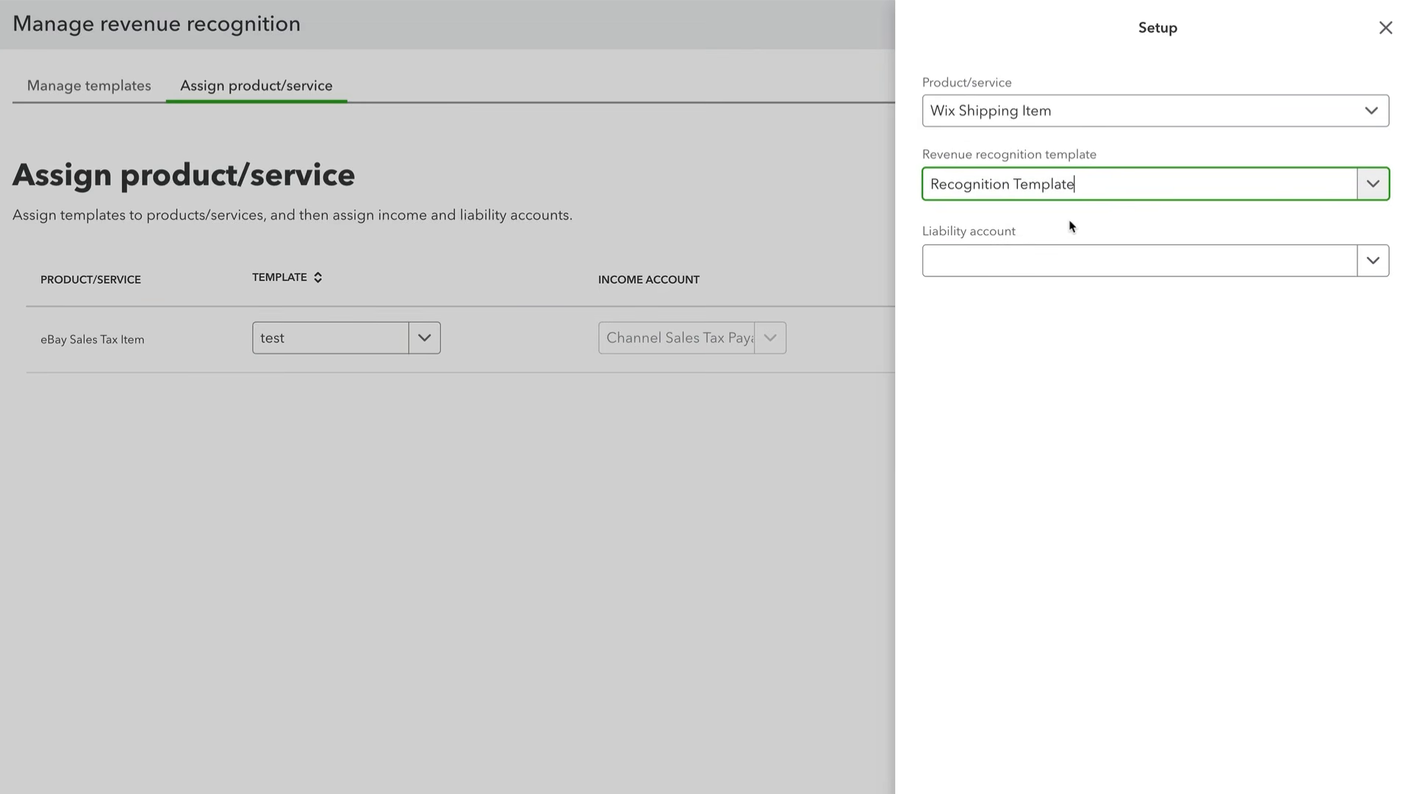
left_click(1071, 263)
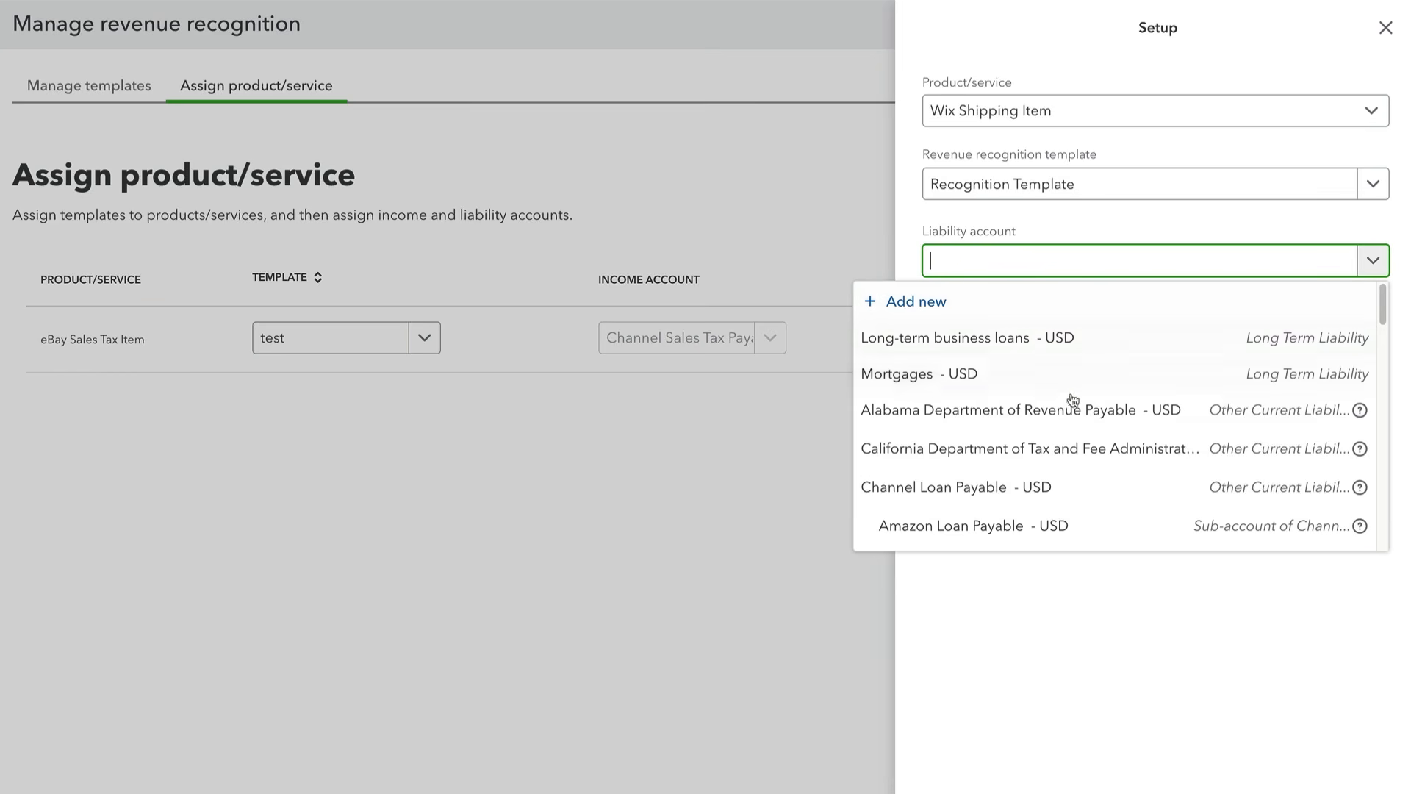
left_click(1065, 485)
left_click(1062, 479)
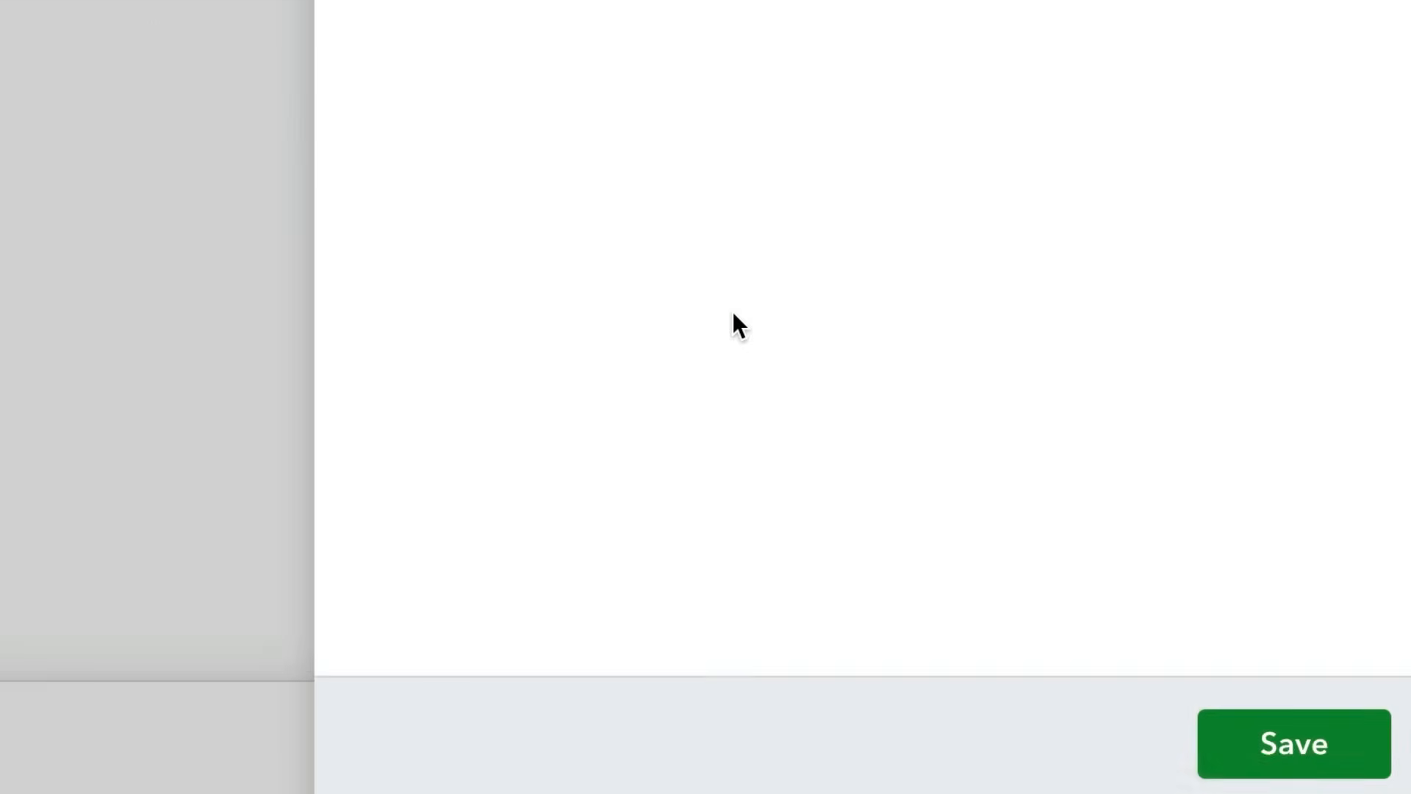
left_click(1225, 757)
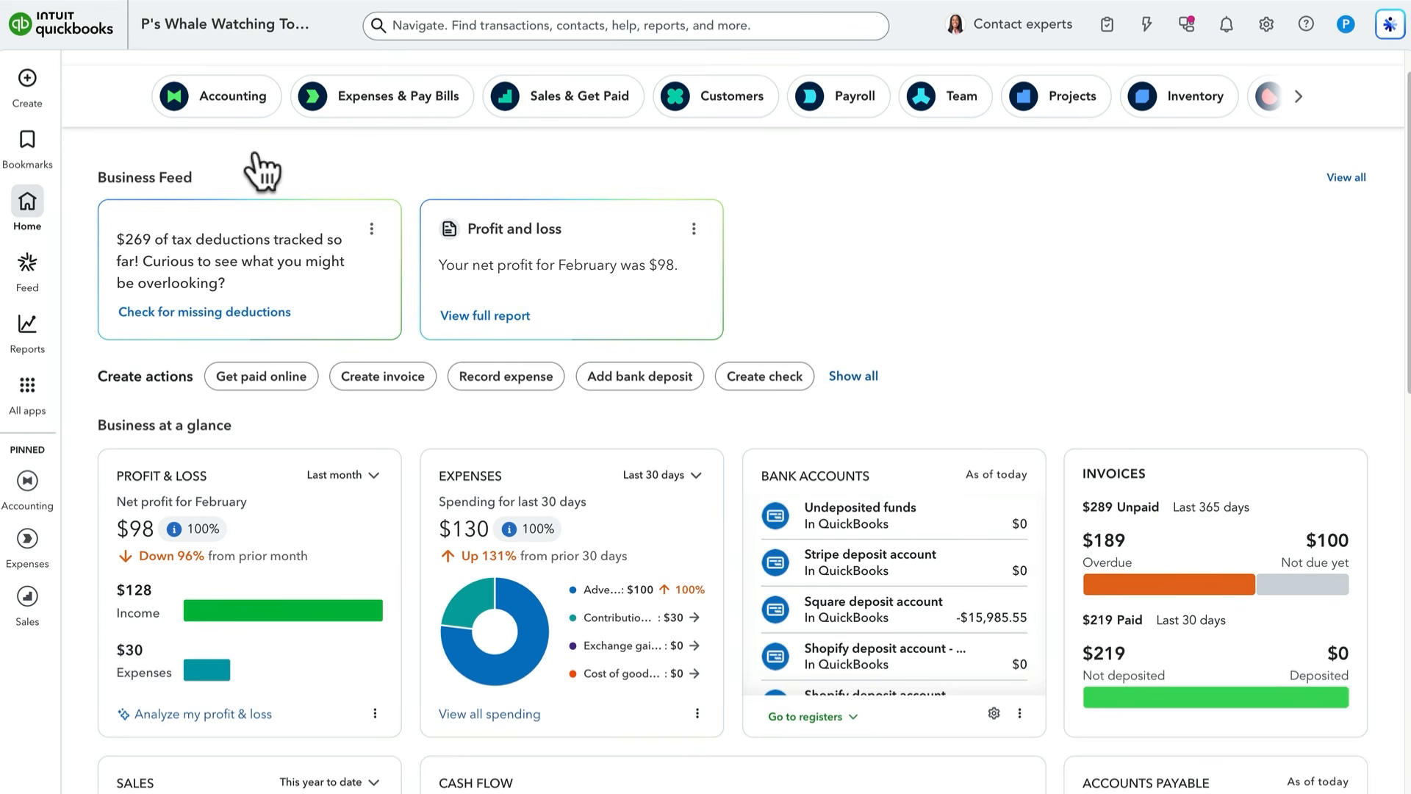
Step: Create a new invoice and choose an existing customer for it
left_click(27, 80)
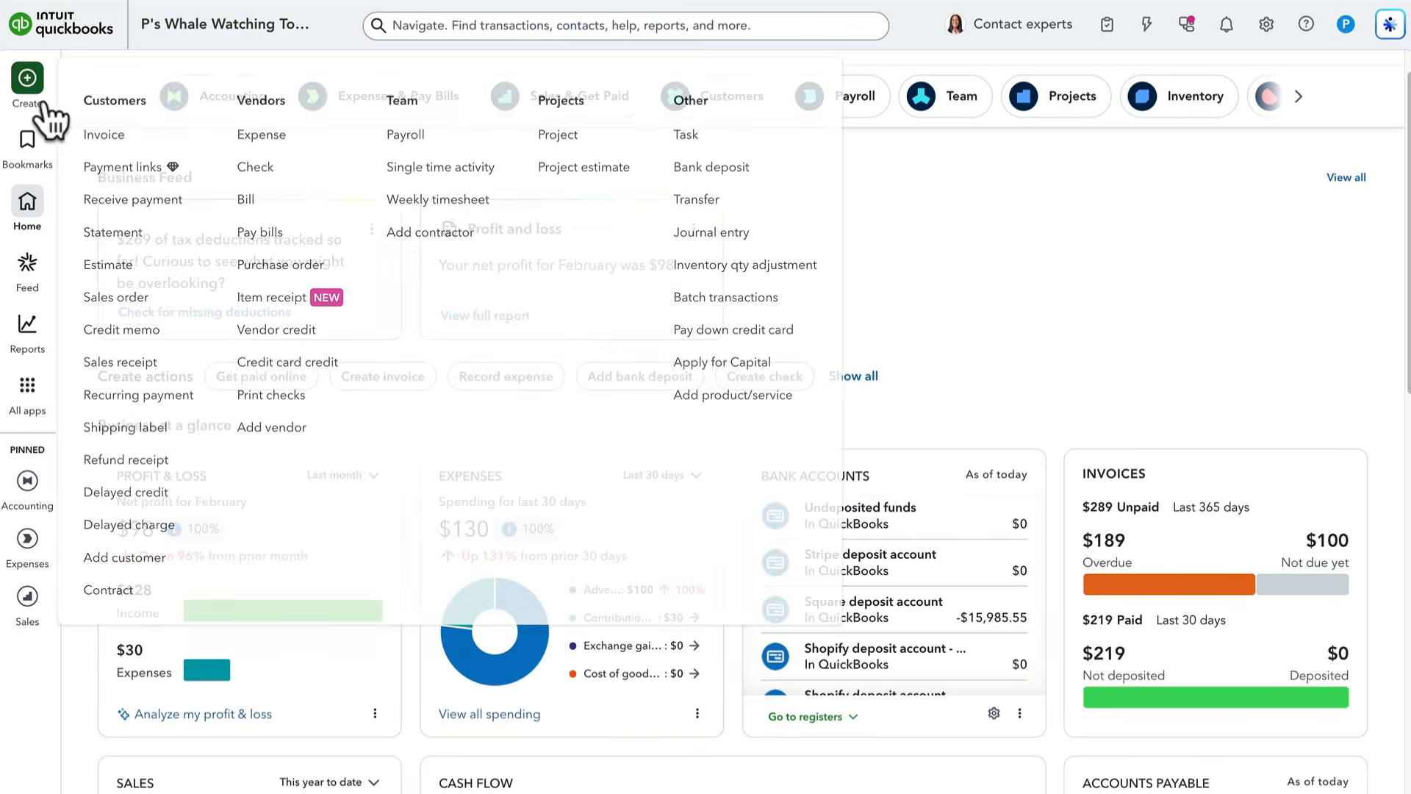
left_click(104, 134)
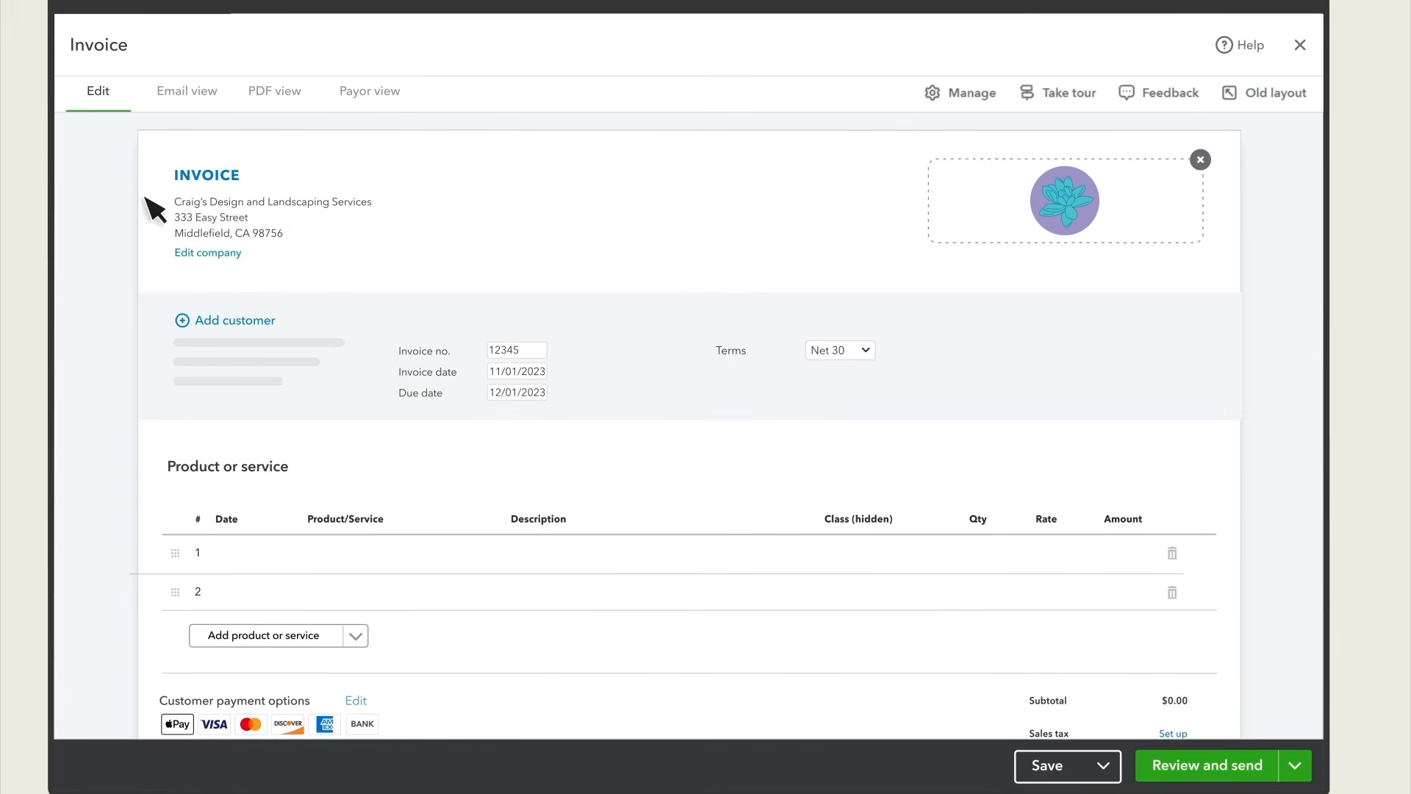
left_click(250, 321)
left_click(265, 372)
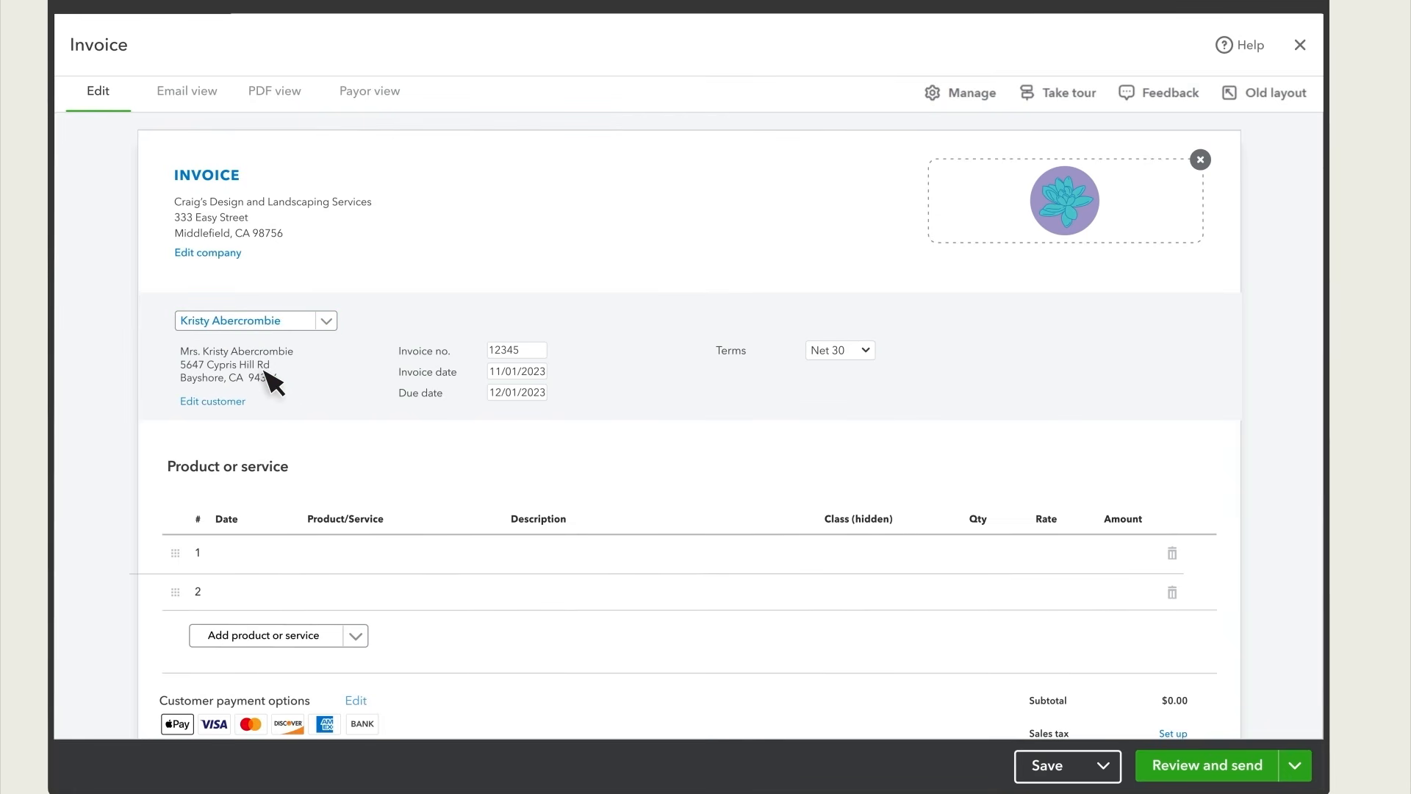
Step: Add Yearly Lawnmowing Membership to the first invoice line with a service date of 11/01/2023
left_click(377, 565)
type("Yearly")
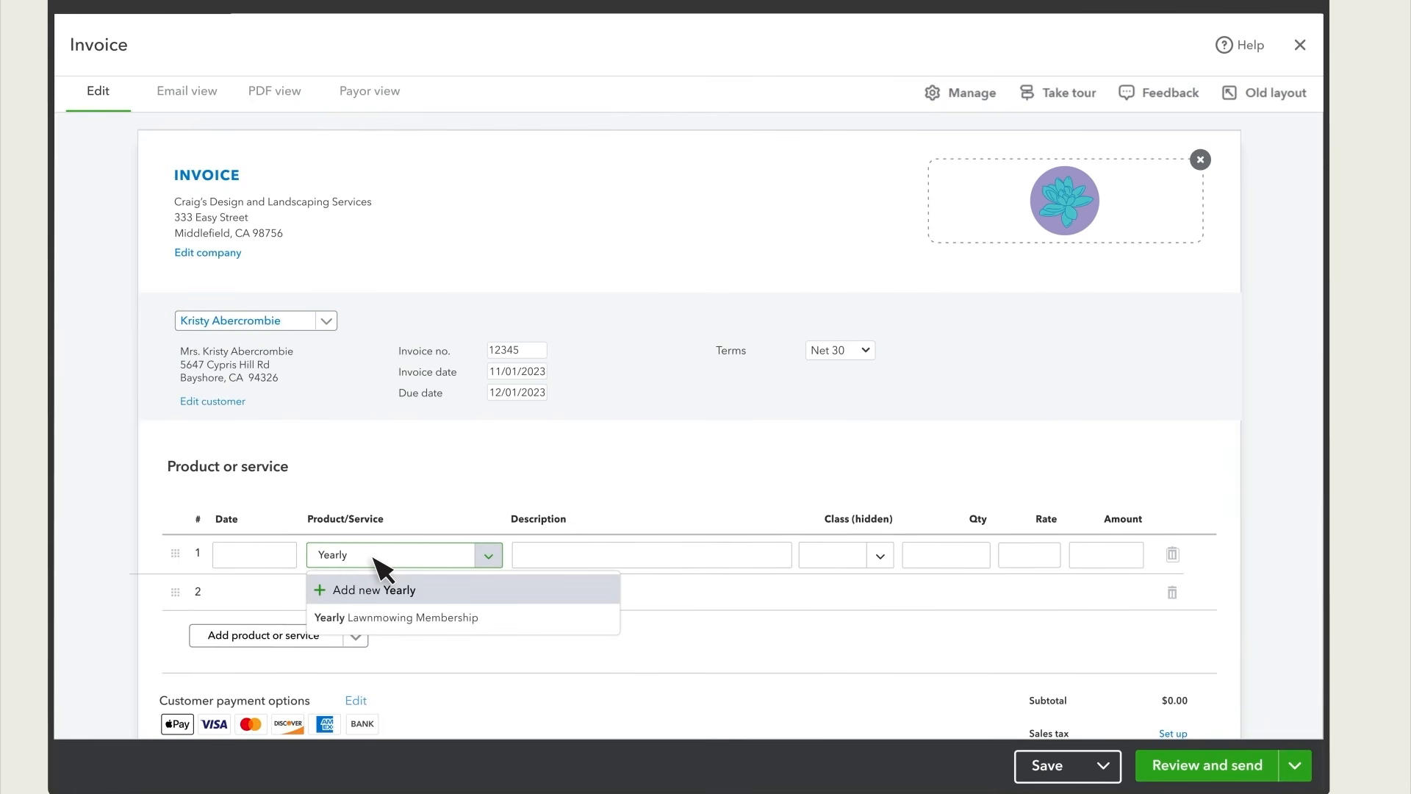
left_click(478, 617)
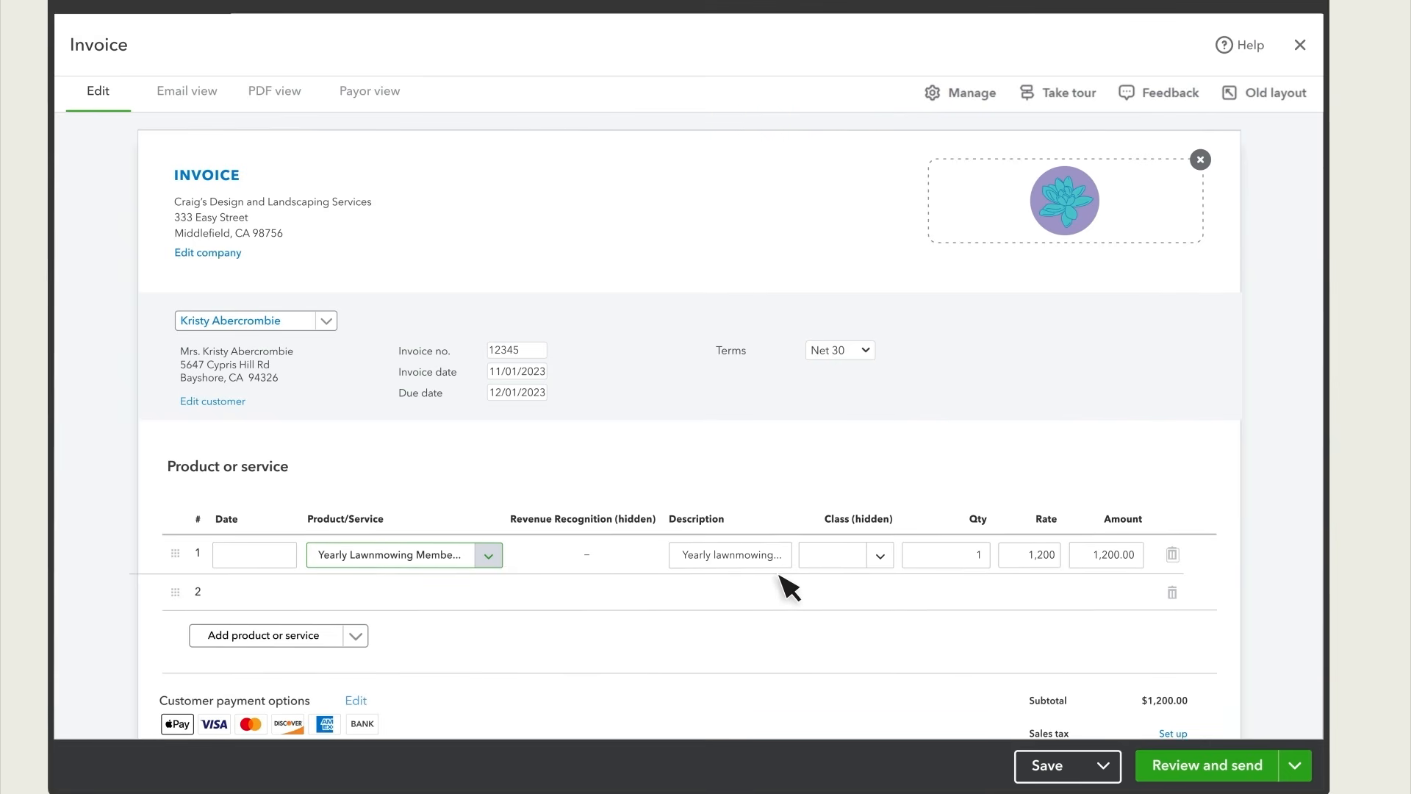
left_click(284, 556)
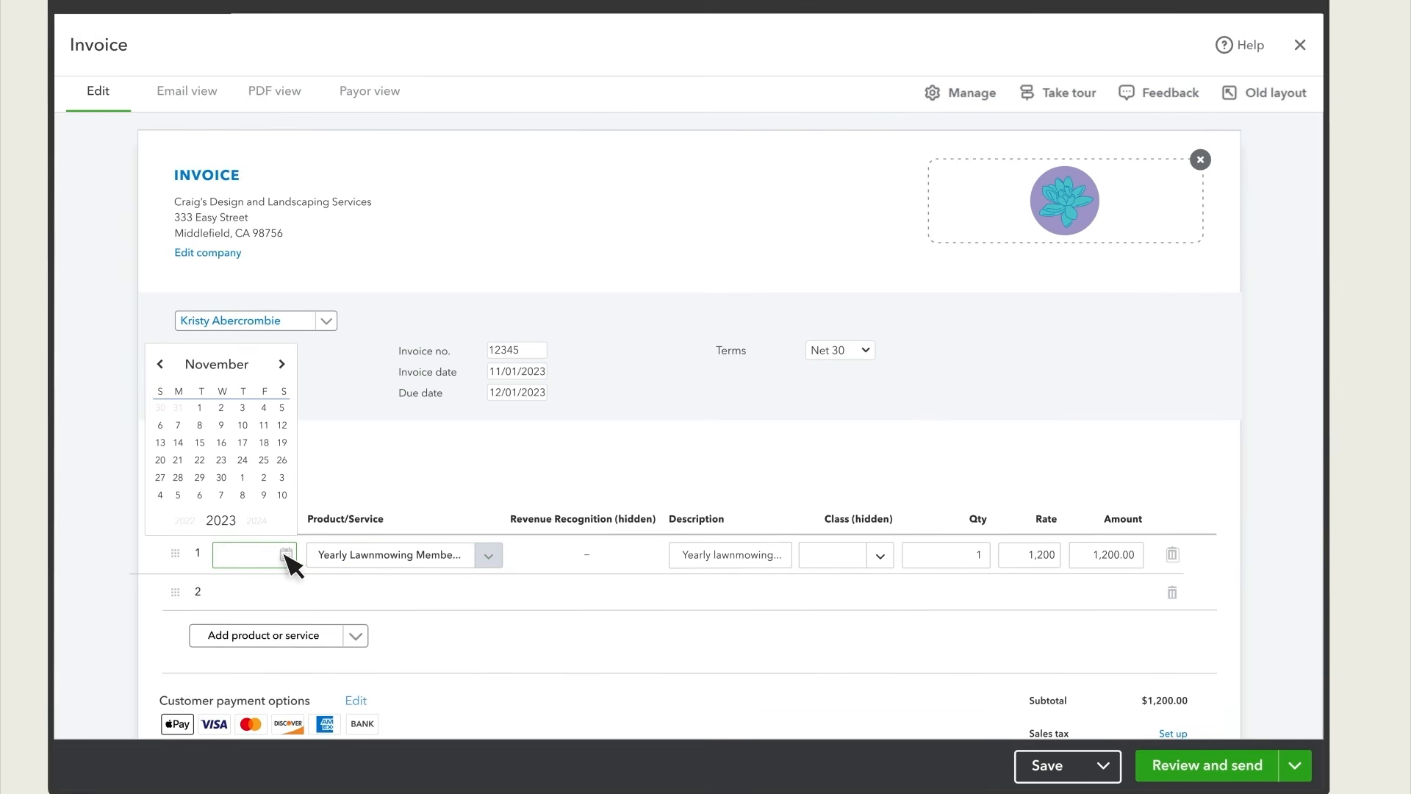
left_click(200, 409)
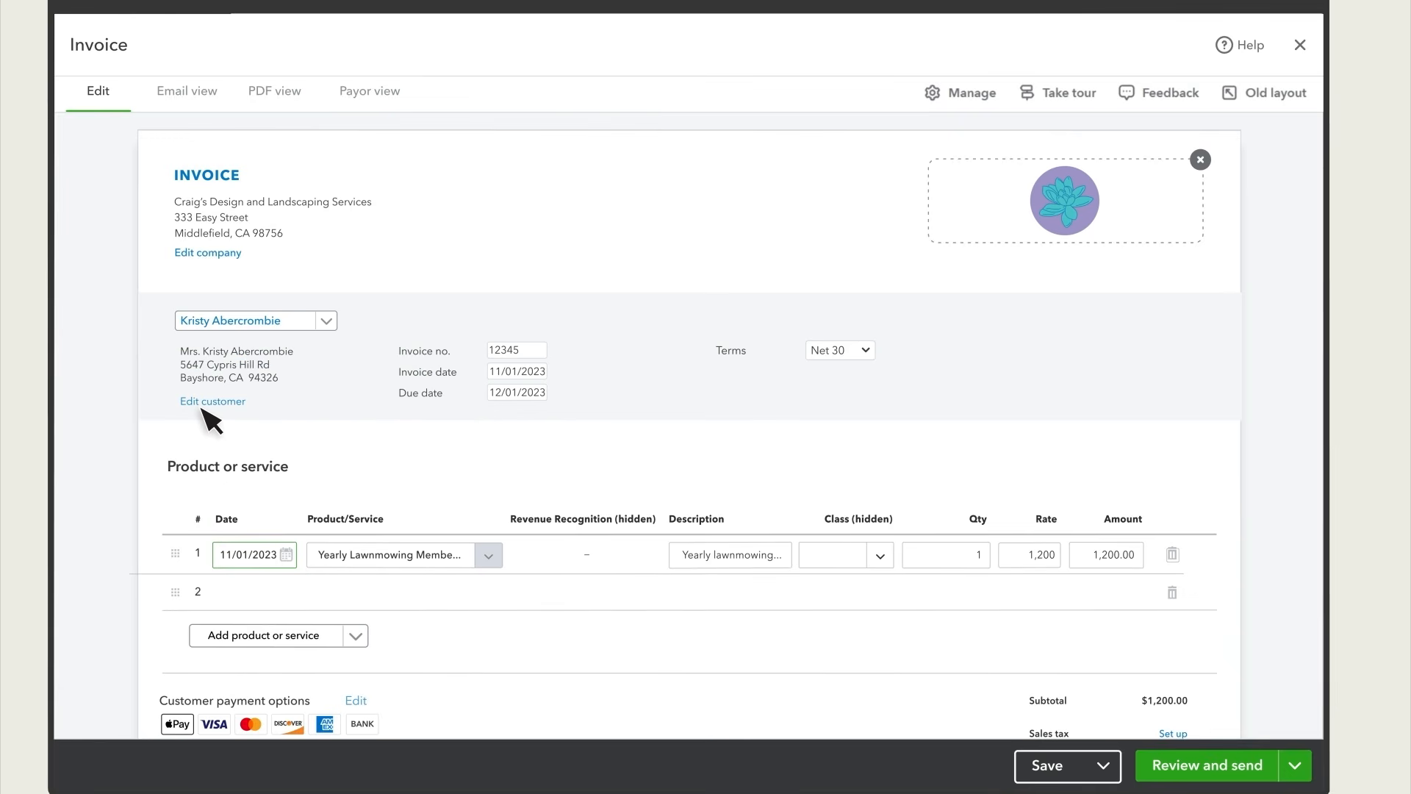
Step: Add Tree Trimming as the product on the second invoice line
left_click(489, 592)
type("Tree Trim")
left_click(425, 660)
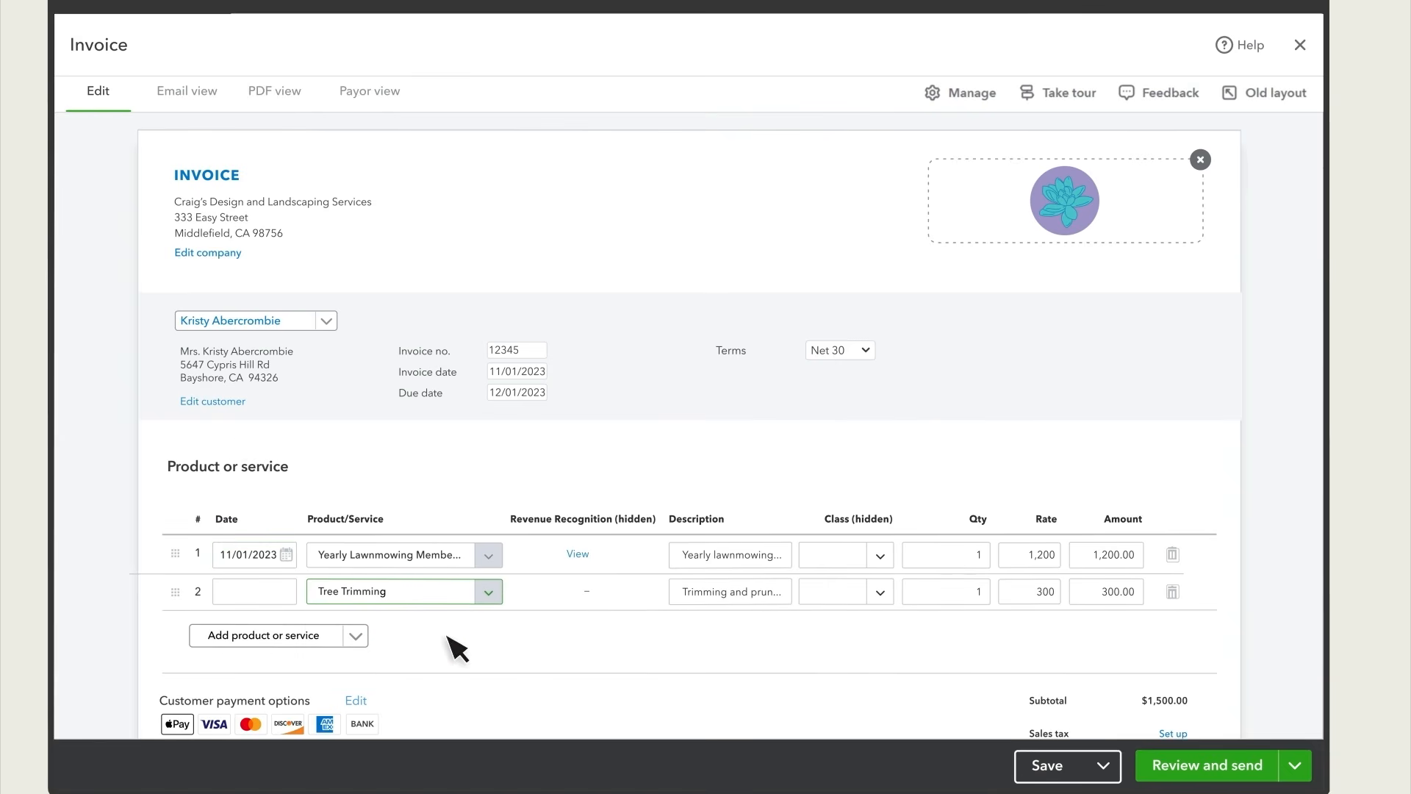
Step: Preview the revenue recognition schedule of the Yearly Lawnmowing Membership line and close the preview
left_click(581, 554)
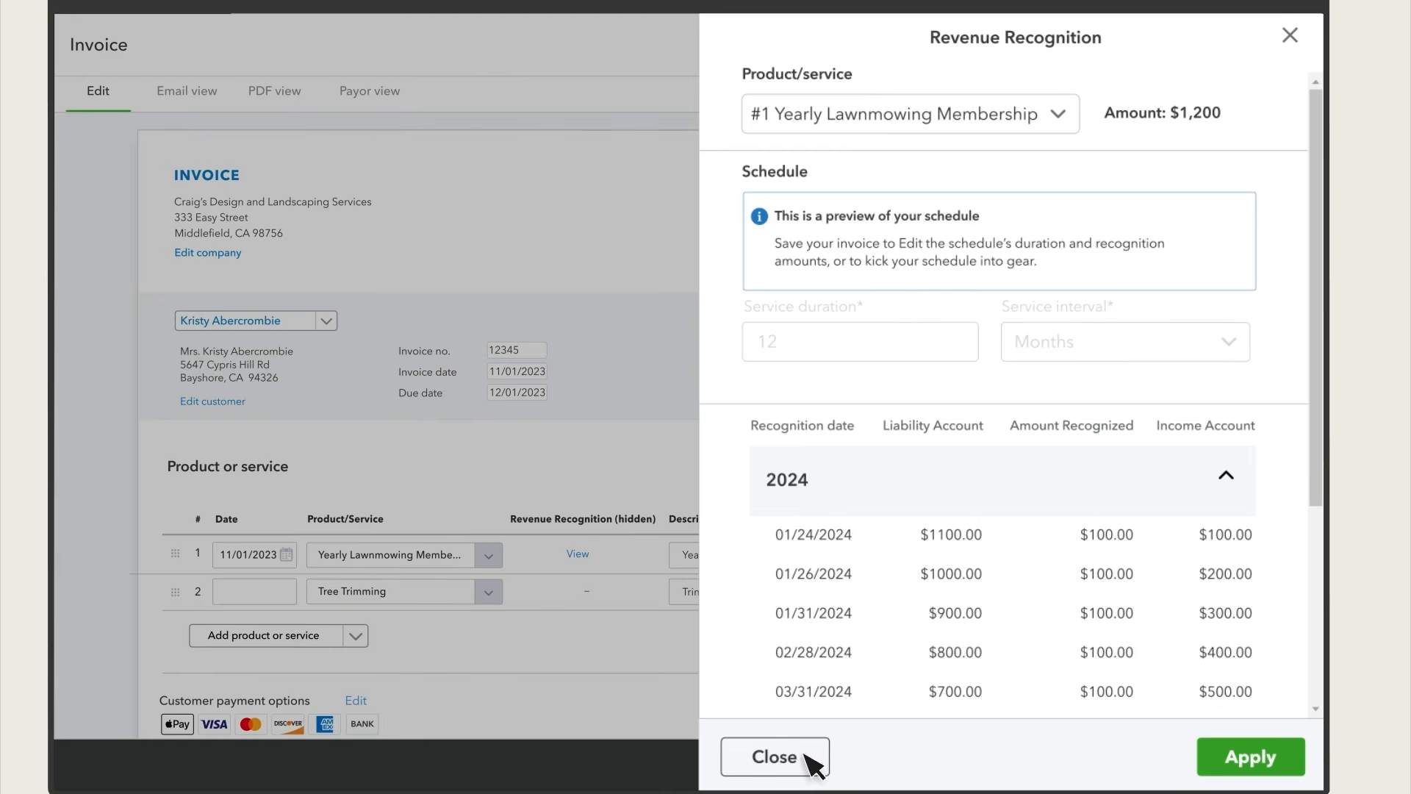
left_click(775, 757)
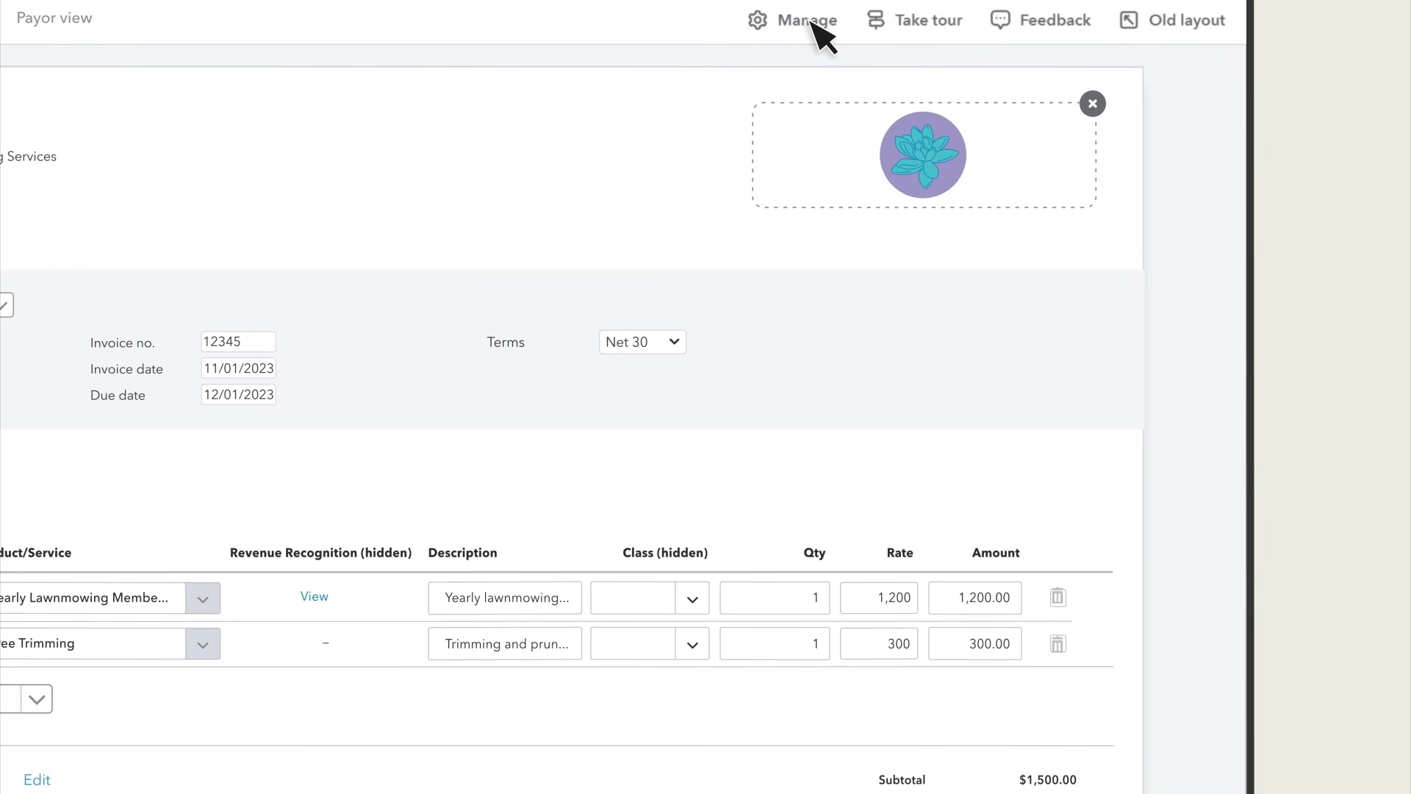
Step: Check the invoice's Manage settings and proceed to review and send the invoice
left_click(813, 23)
left_click(1196, 498)
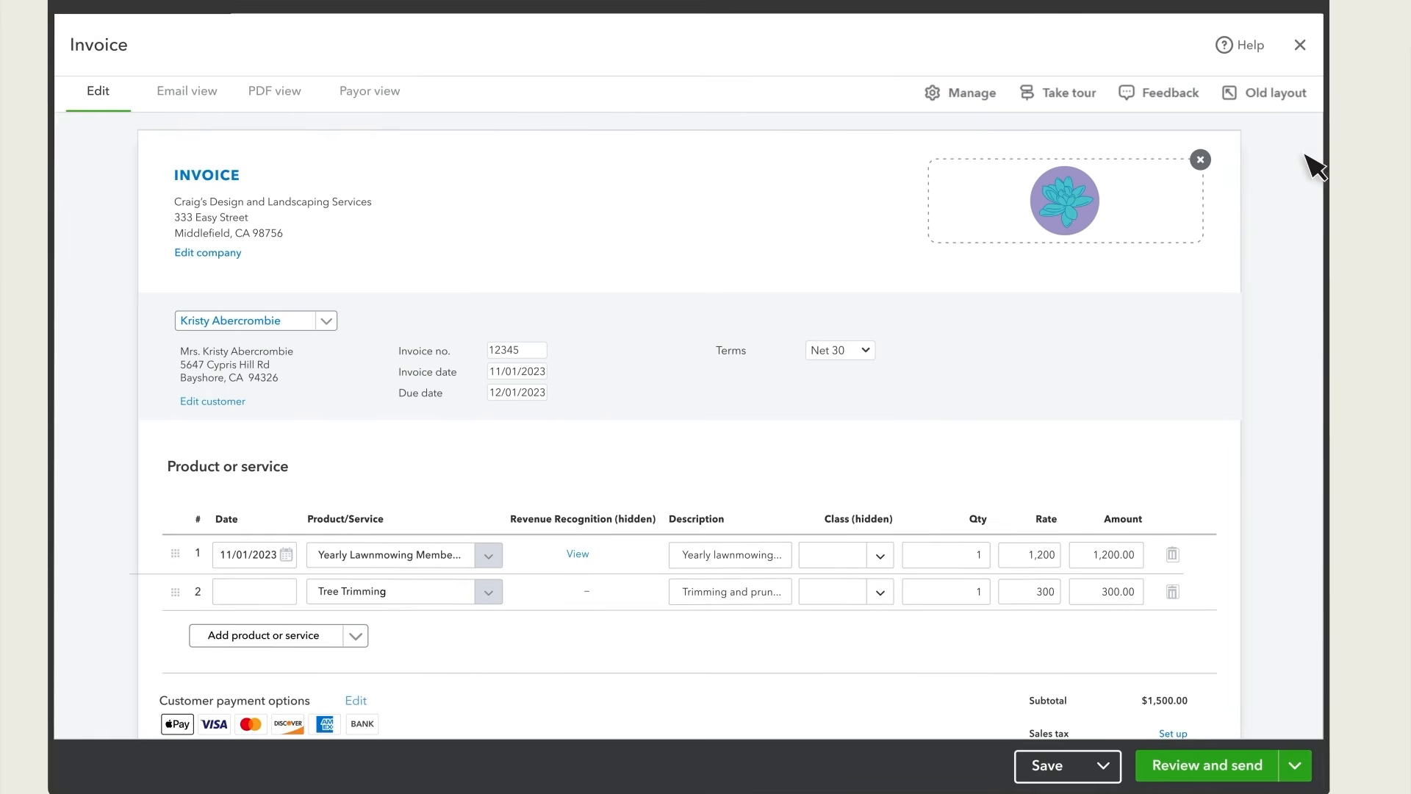
left_click(1256, 771)
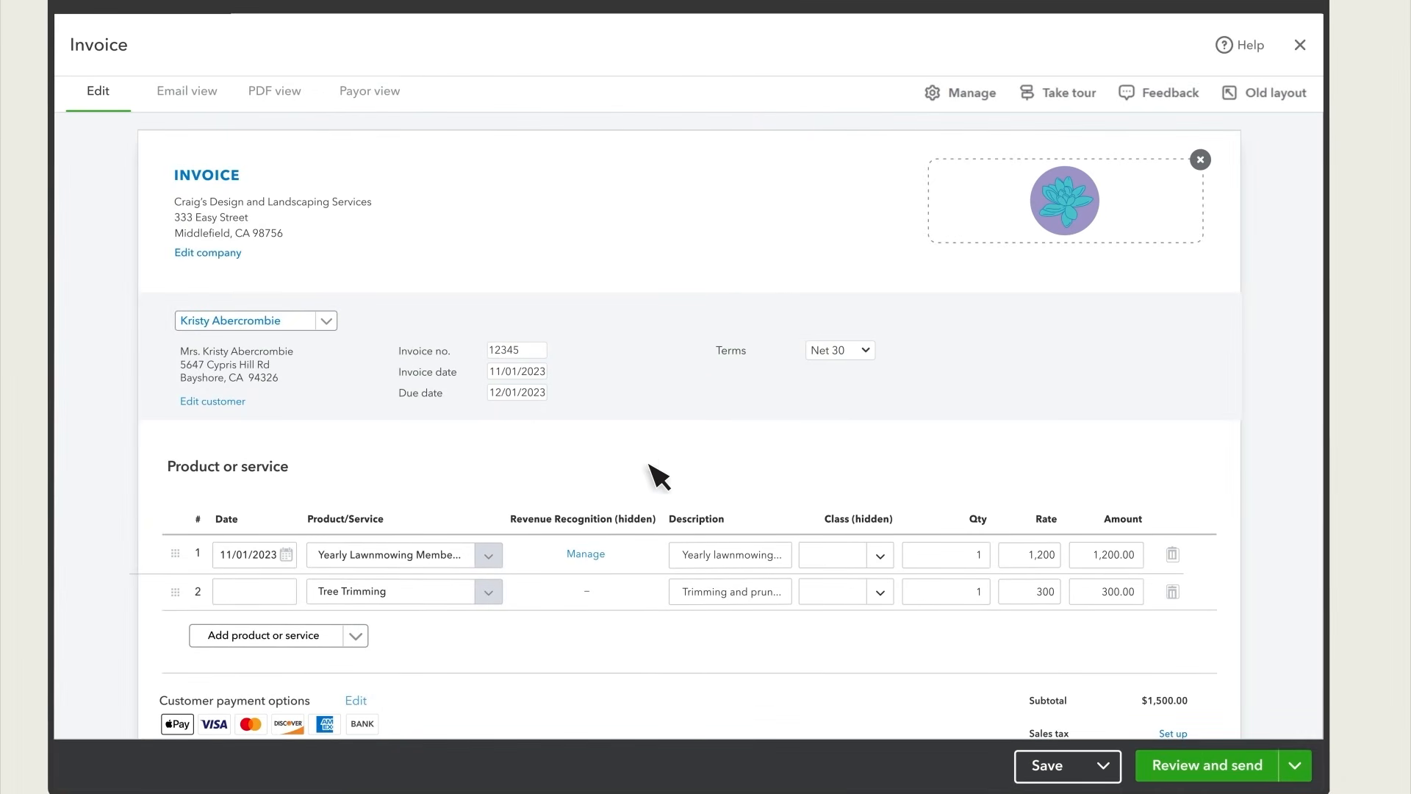
Step: Open the Yearly Lawnmowing Membership's revenue recognition schedule for editing, and close it and the invoice without applying changes
left_click(587, 556)
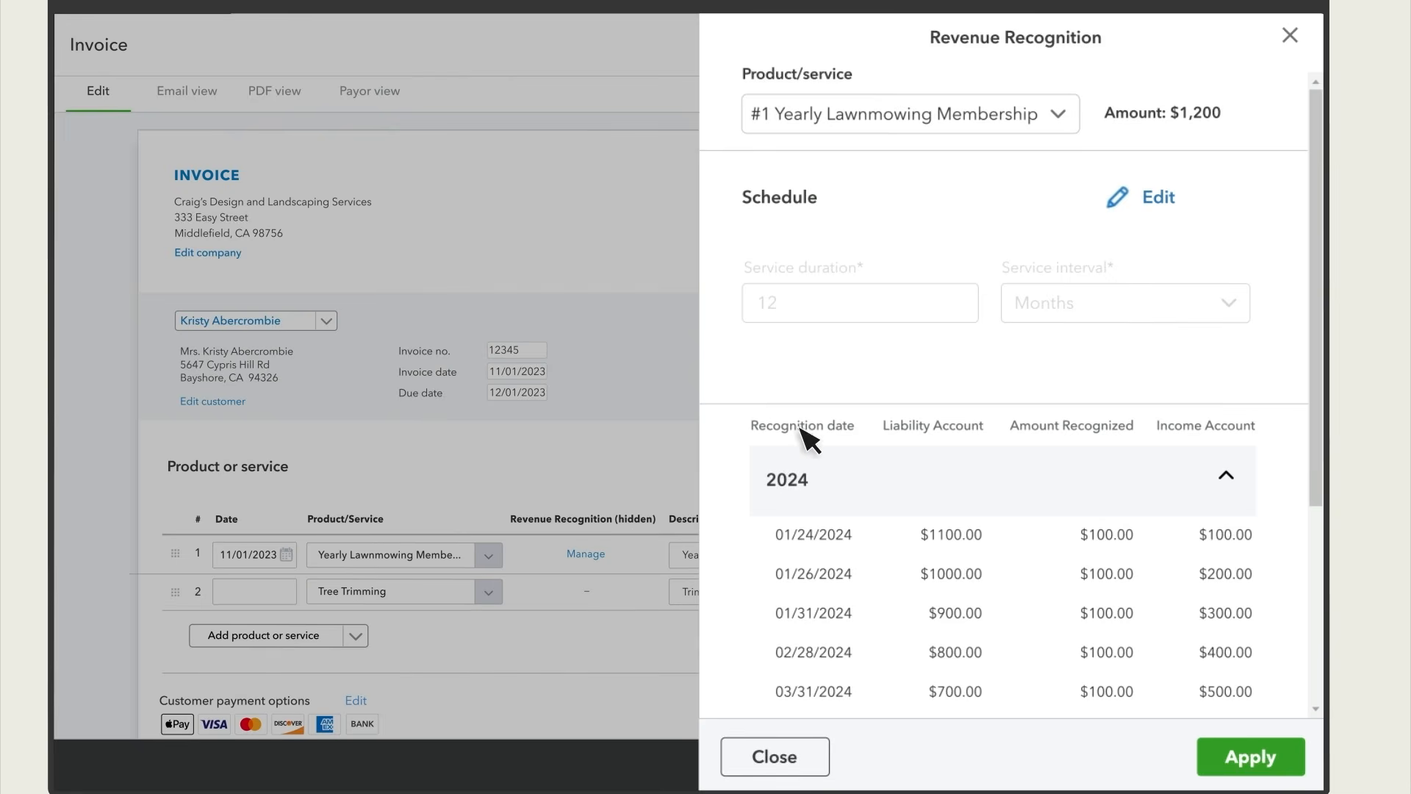
left_click(1158, 197)
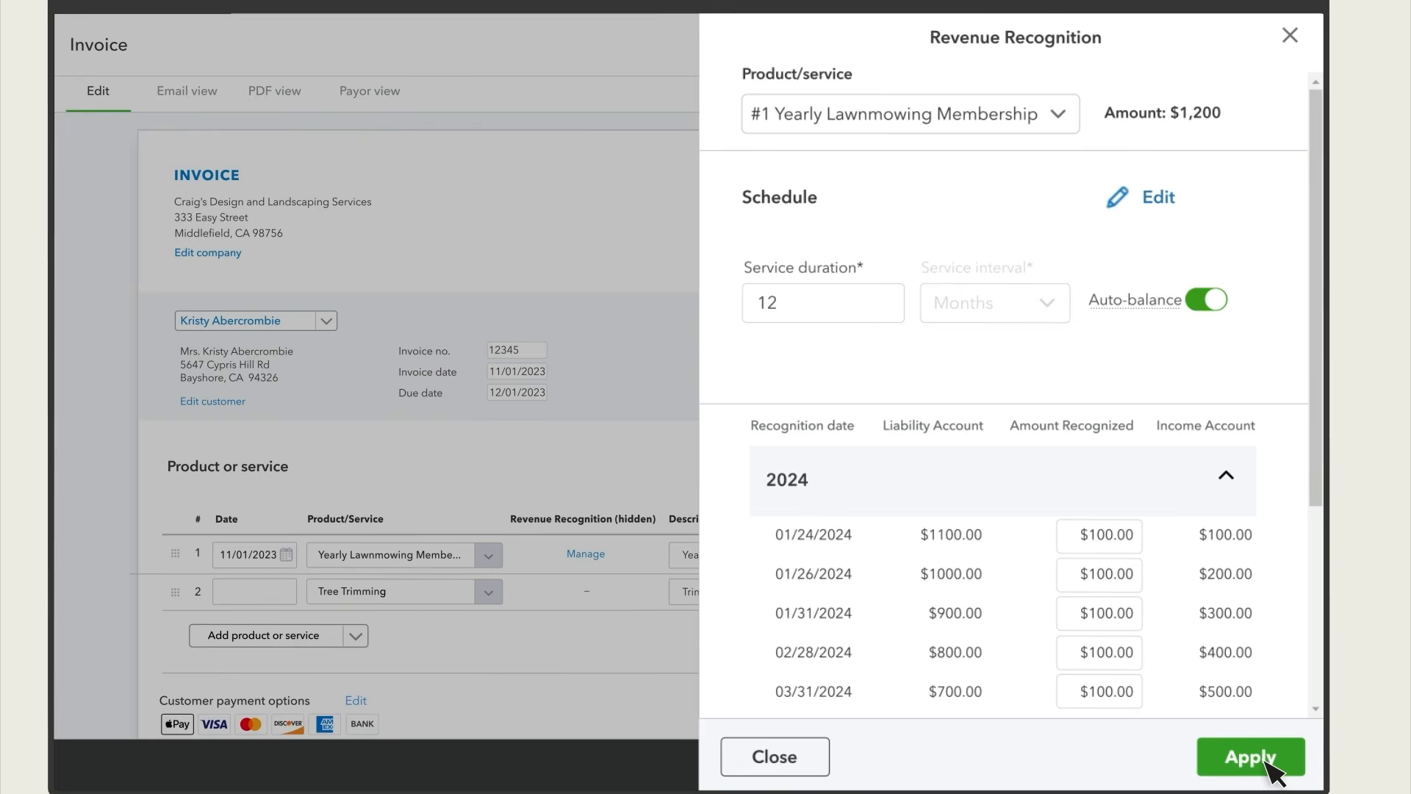
left_click(798, 762)
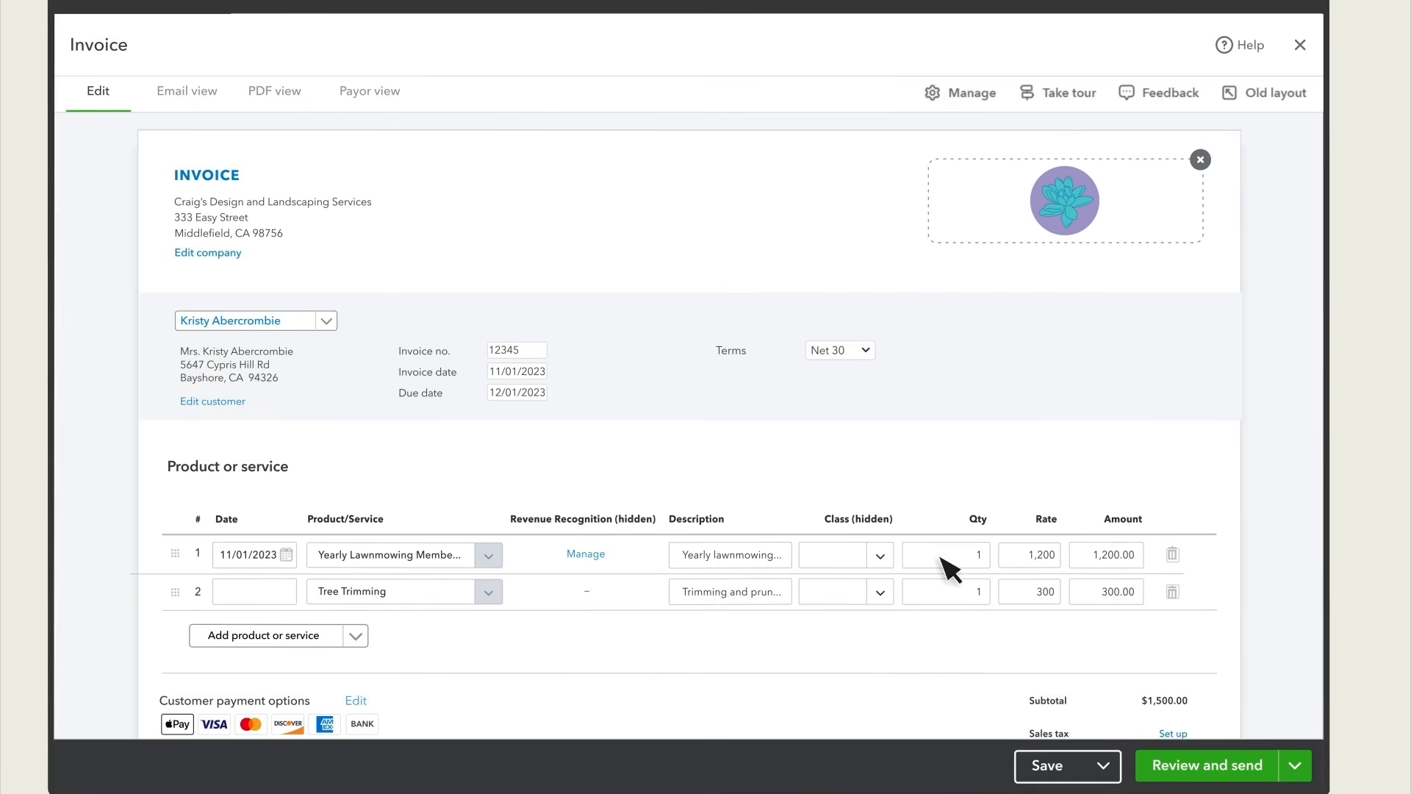
left_click(1297, 45)
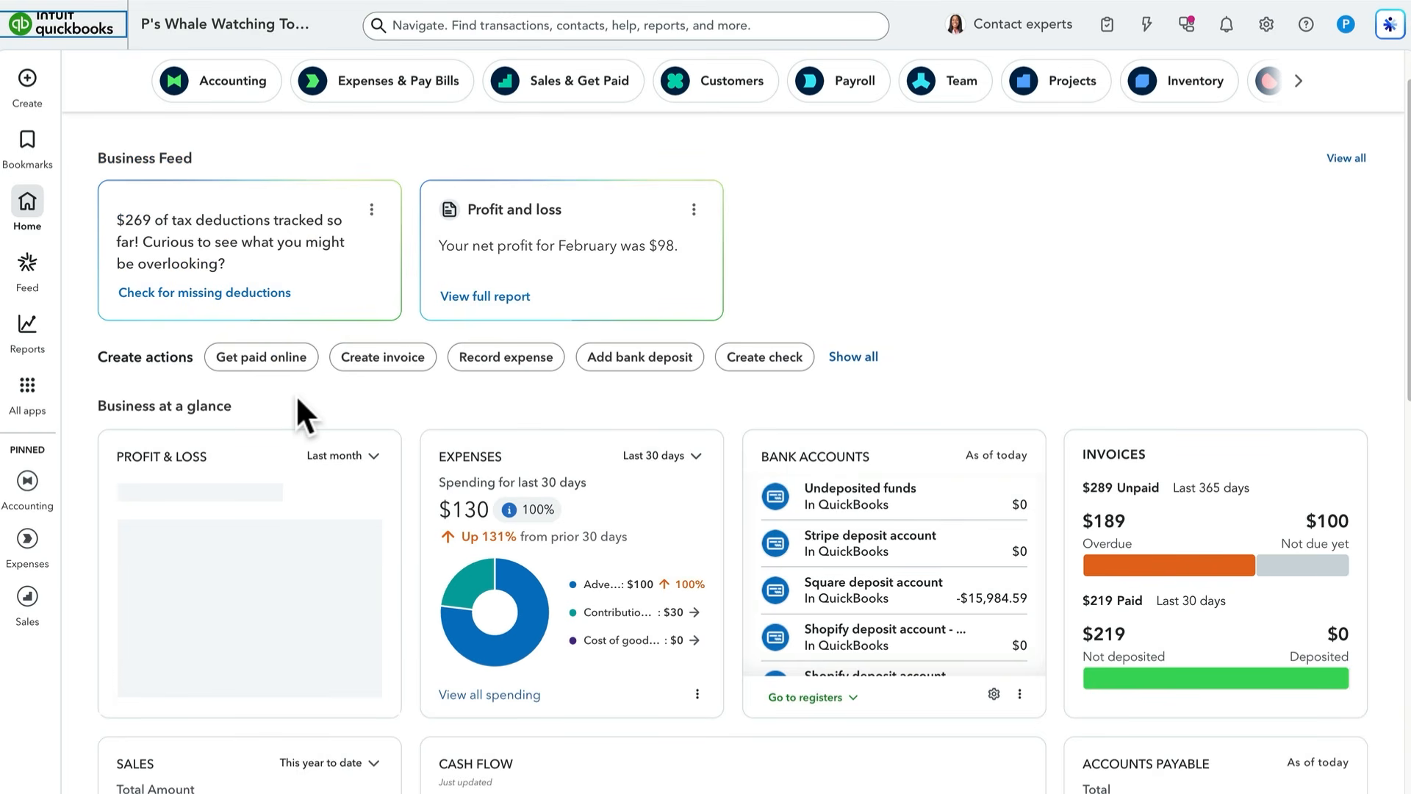
Step: Search the standard reports for "Revenue" and open the Revenue Recognition Report
mouse_move(41, 343)
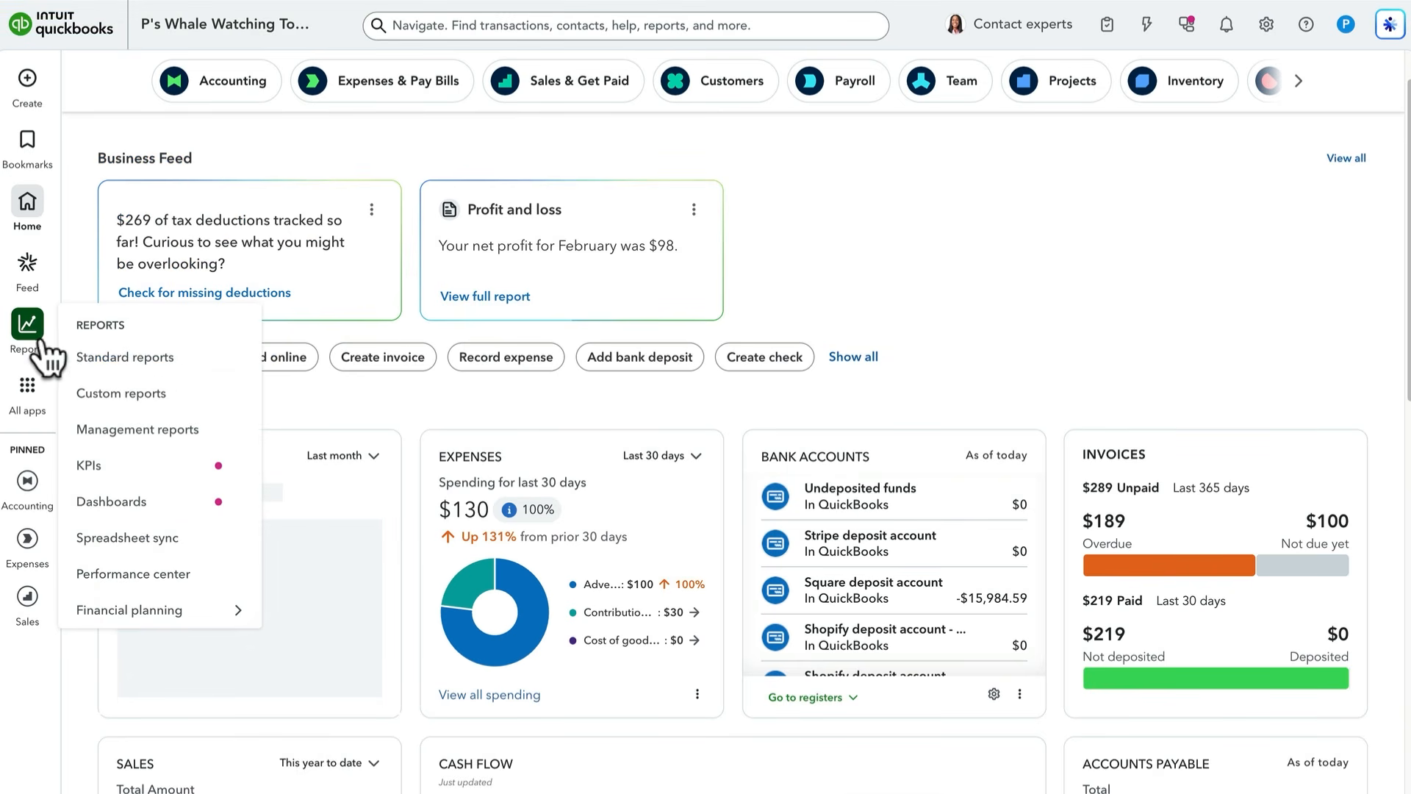
left_click(110, 359)
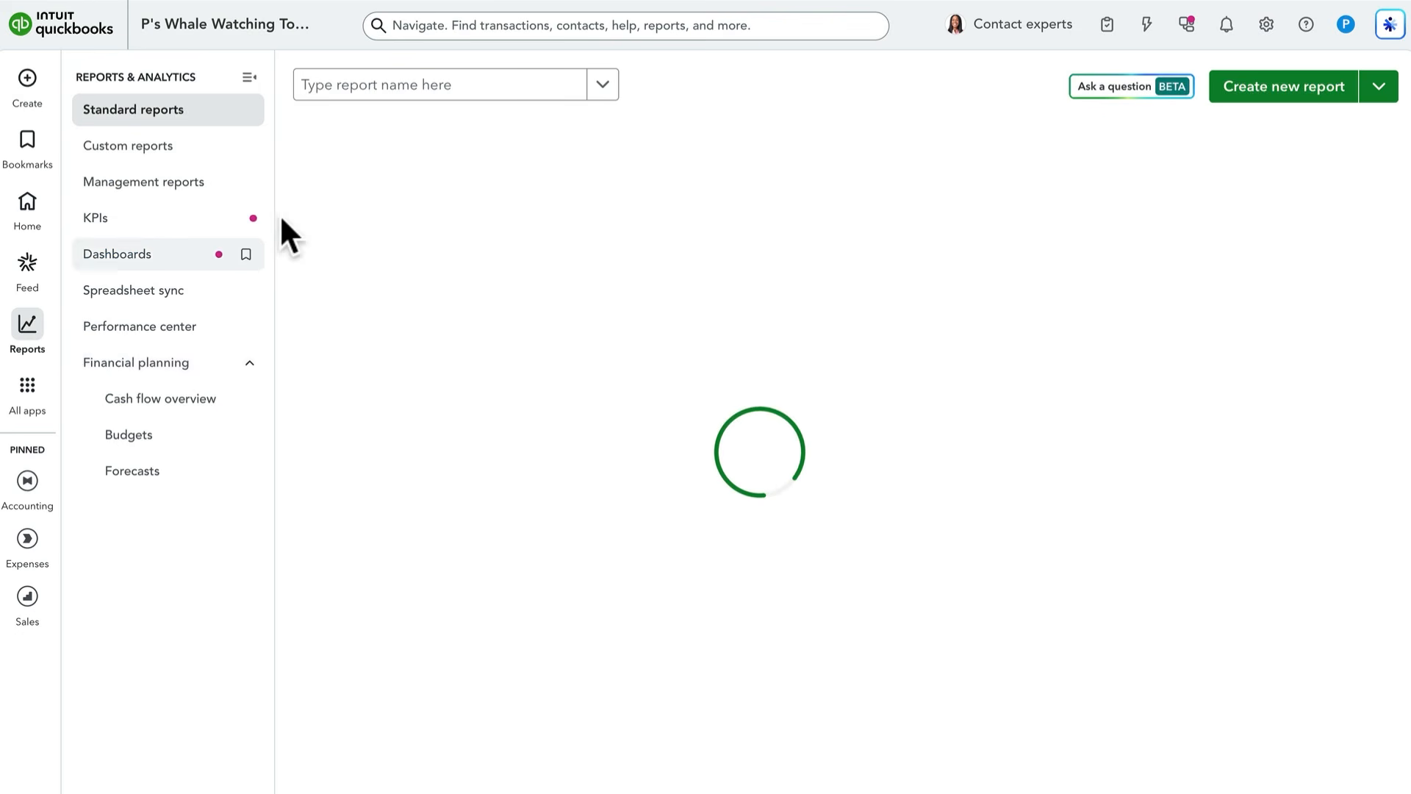
left_click(450, 97)
type("Revenue")
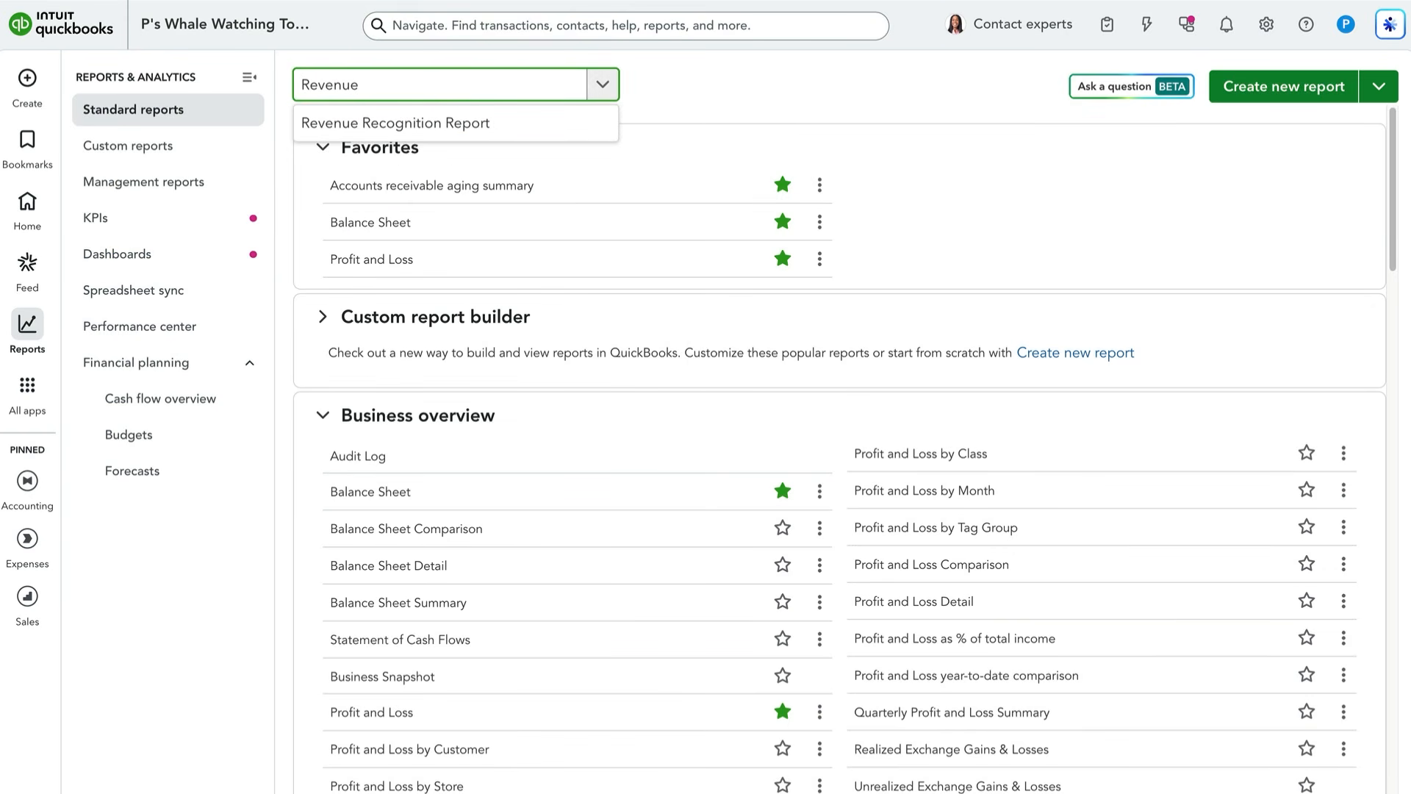
left_click(449, 114)
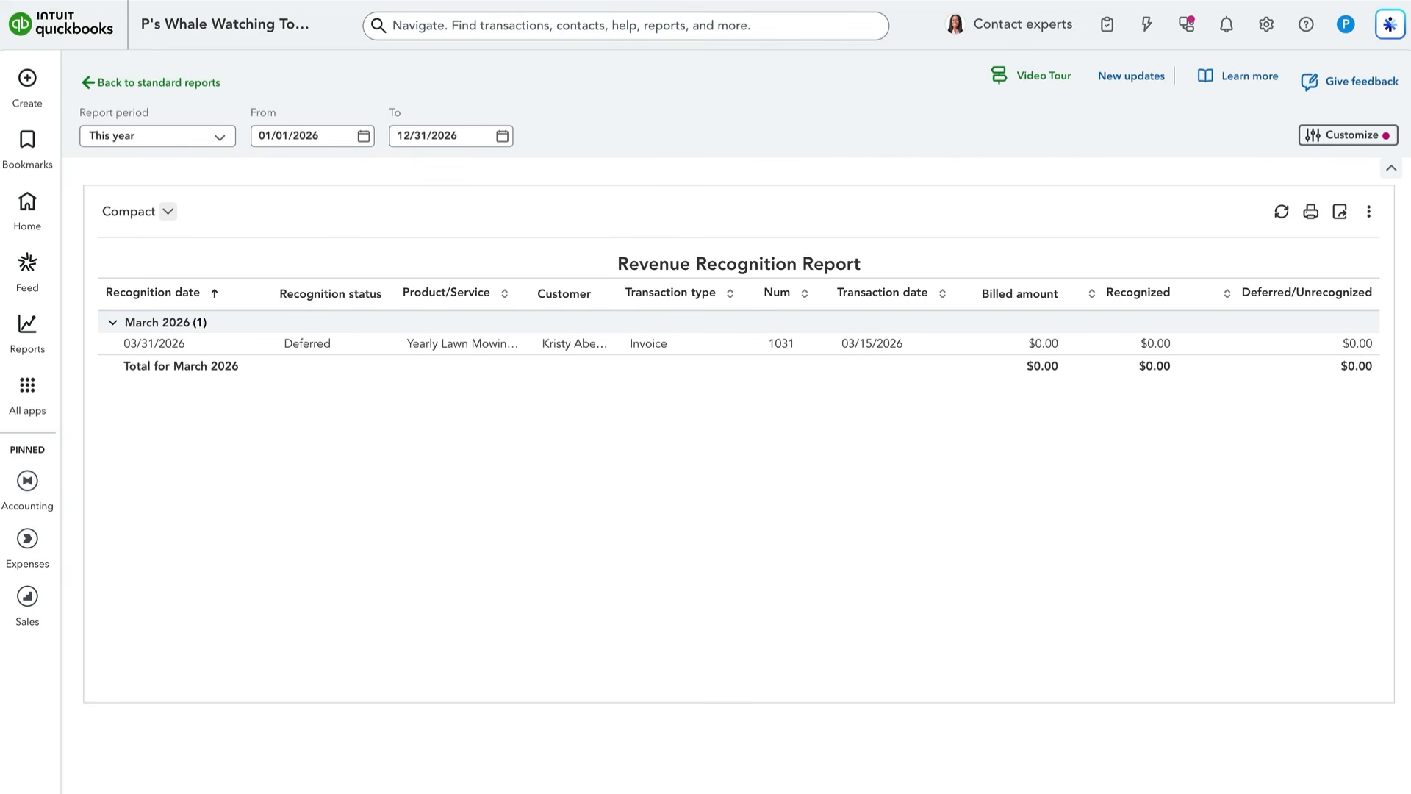